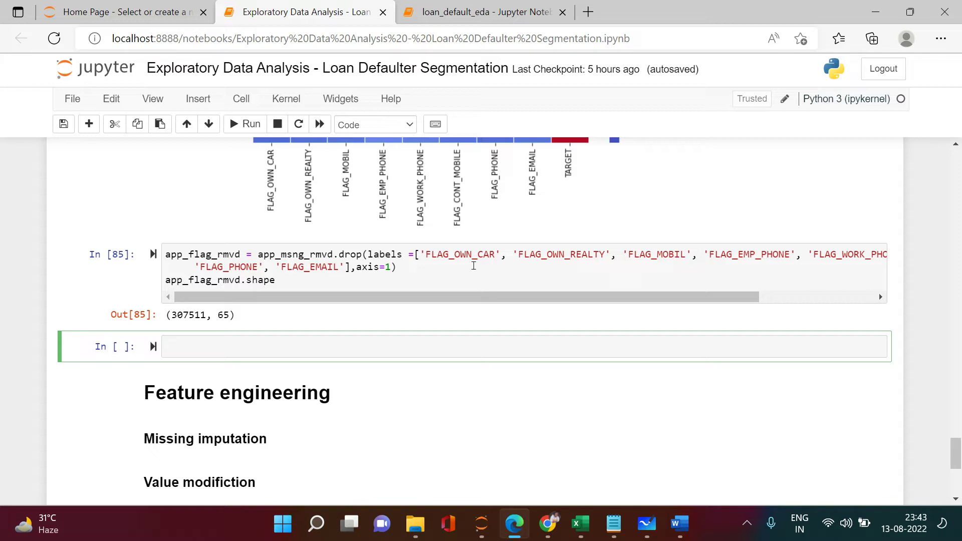
# Copy app_flag_rmvd into the empty cell below and run it with head() to preview rows.
pyautogui.click(214, 281)
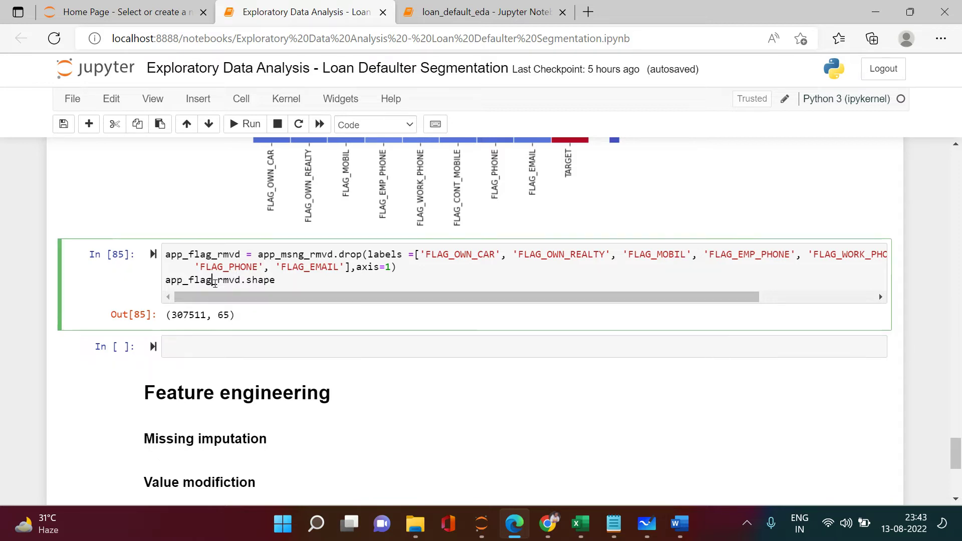
pyautogui.doubleClick(215, 281)
pyautogui.hotkey('ctrl', 'c')
pyautogui.click(259, 343)
pyautogui.hotkey('ctrl', 'v')
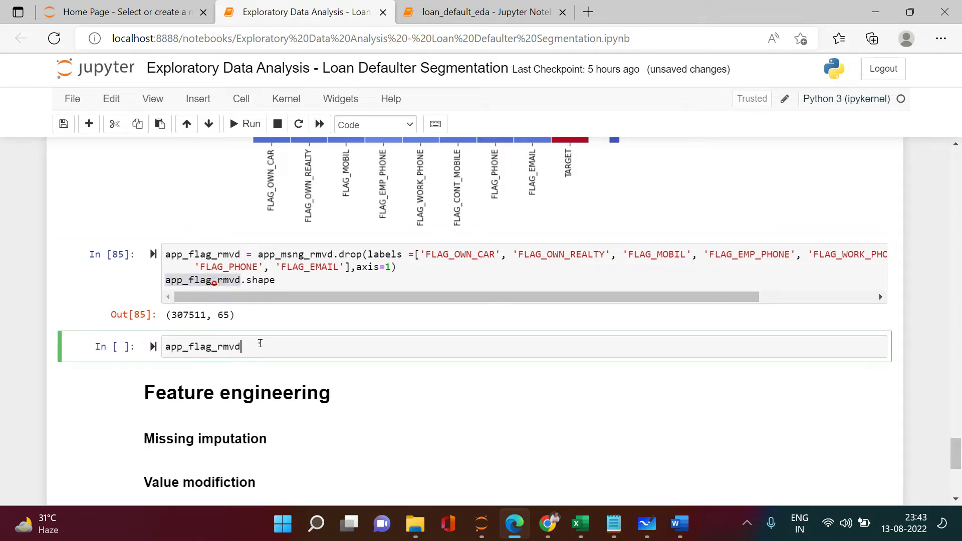
pyautogui.write('.head')
pyautogui.write('()')
pyautogui.hotkey('ctrl', 'Return')
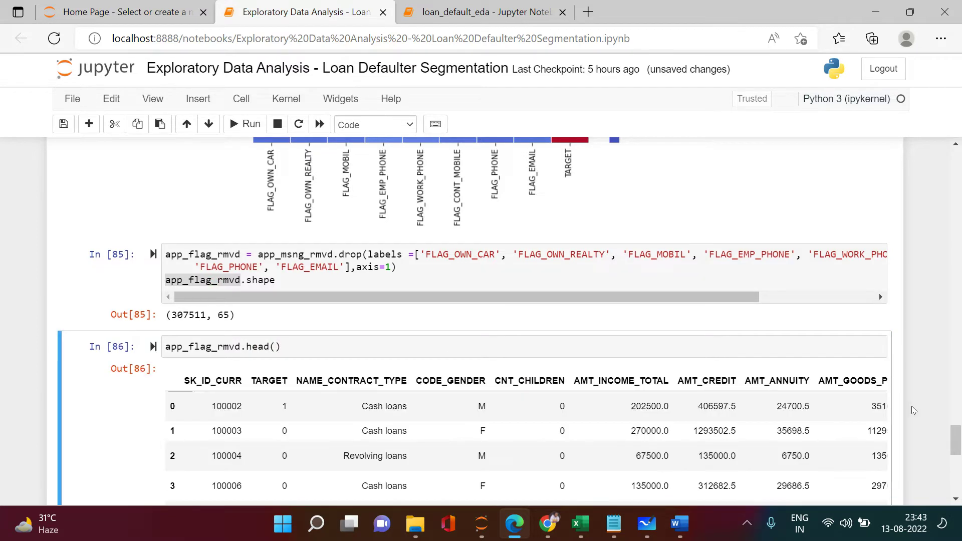
pyautogui.scroll(-2, 746, 417)
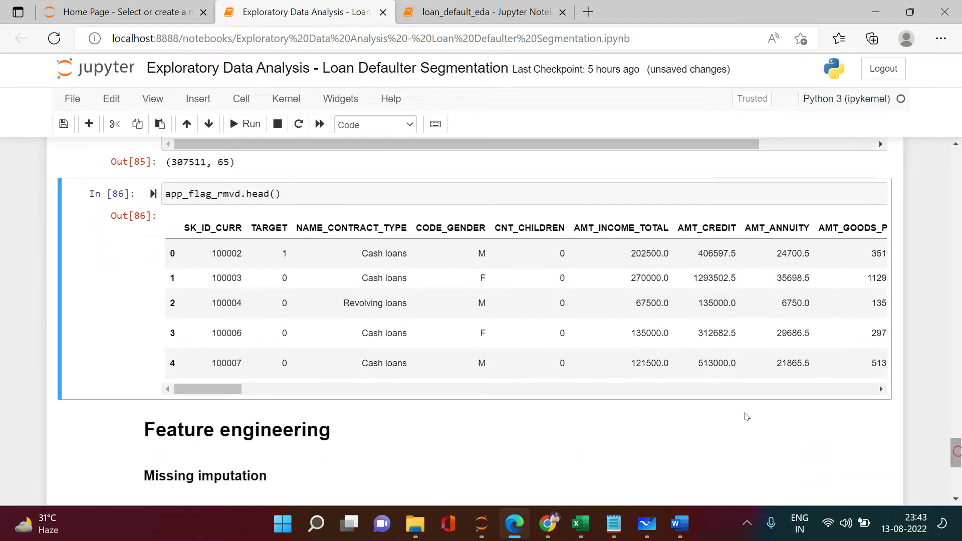
pyautogui.moveTo(228, 389)
pyautogui.mouseDown()
pyautogui.moveTo(554, 365)
pyautogui.moveTo(799, 374)
pyautogui.moveTo(728, 374)
pyautogui.mouseUp()
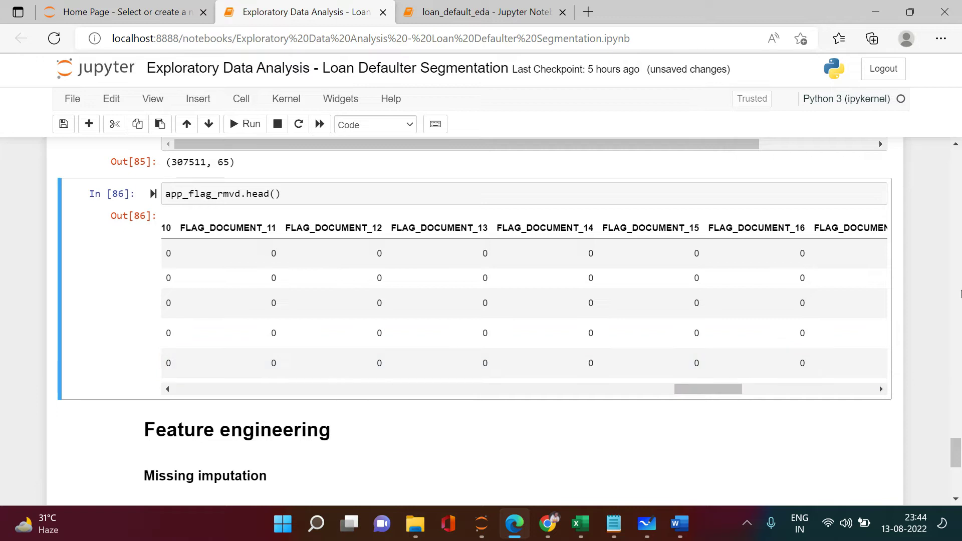
pyautogui.scroll(1, 653, 188)
pyautogui.scroll(1, 653, 189)
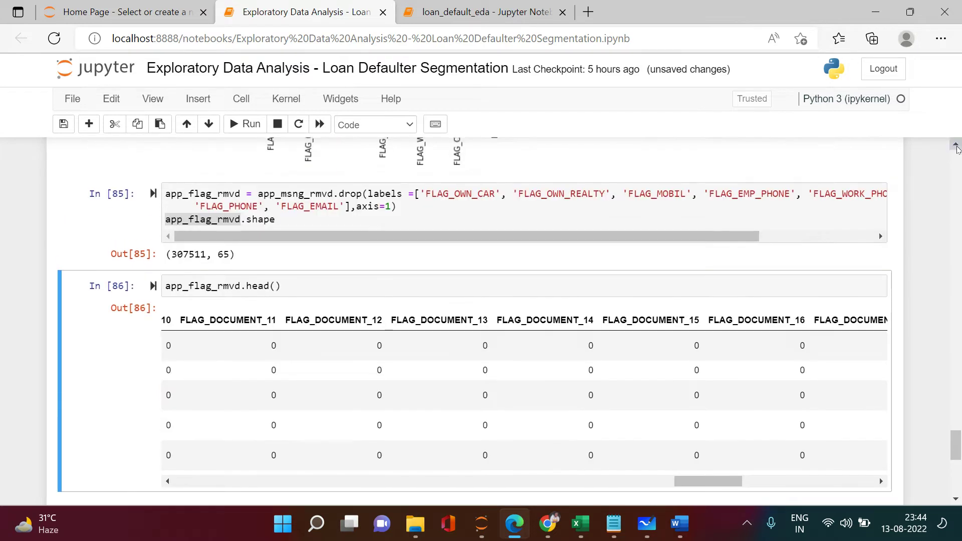
pyautogui.scroll(1, 653, 188)
# Add inplace=True to the FLAG-column drop call in cell In[85] and run it.
pyautogui.click(407, 254)
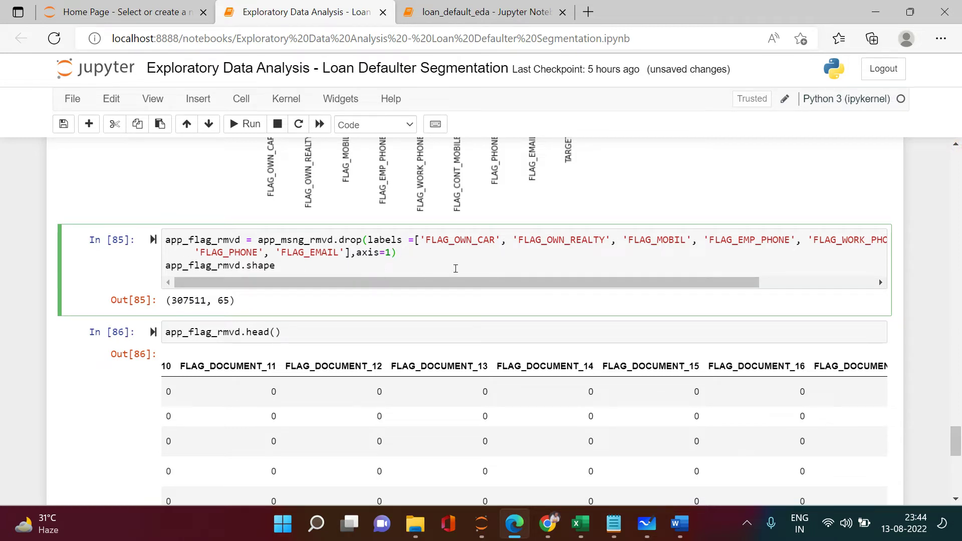
pyautogui.write(',inpl')
pyautogui.write('ace=')
pyautogui.write('True')
pyautogui.press('BackSpace')
pyautogui.press('BackSpace')
pyautogui.press('BackSpace')
pyautogui.press('BackSpace')
pyautogui.press('BackSpace')
pyautogui.write('=True')
pyautogui.hotkey('shift', 'Return')
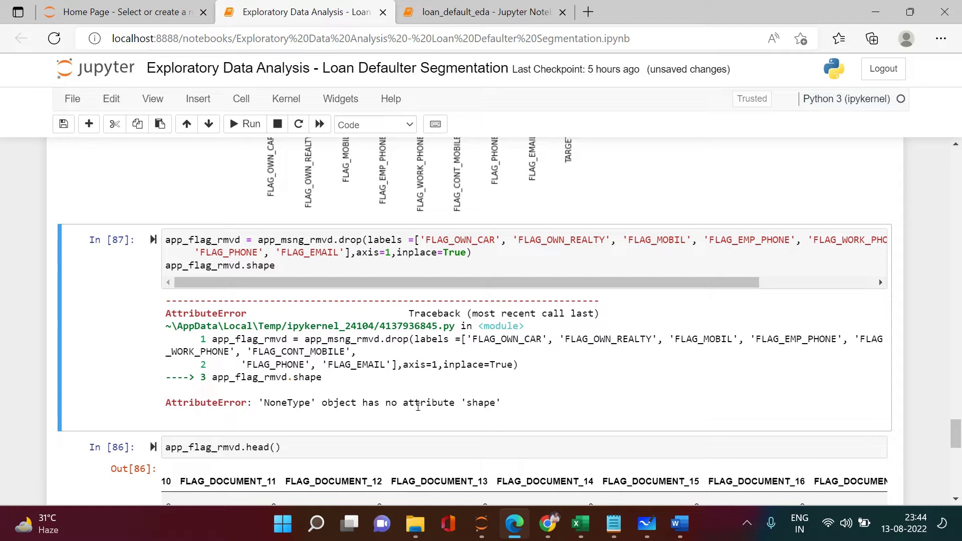
# Remove inplace=True from the drop call and rerun it, which now raises a KeyError.
pyautogui.click(471, 255)
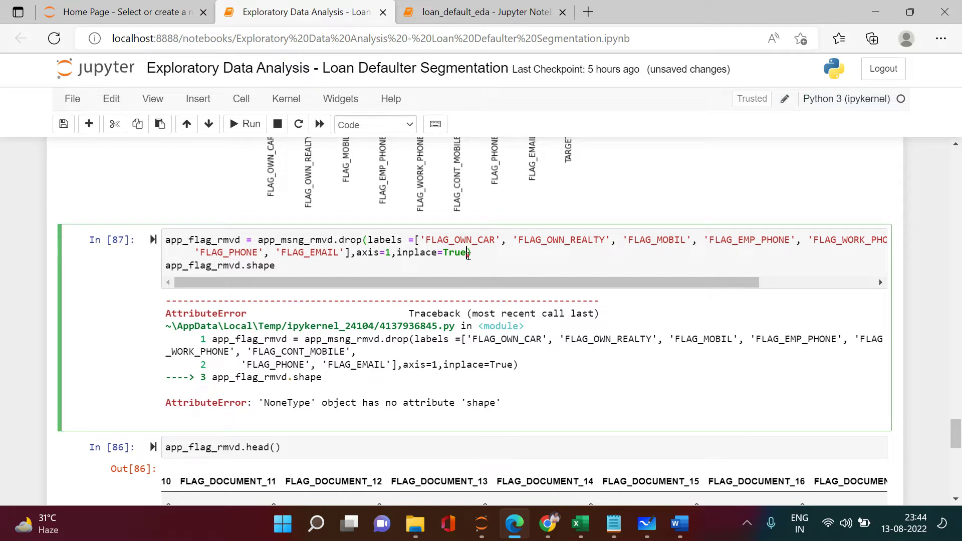
pyautogui.hotkey('ctrl', 'shift', 'Left')
pyautogui.hotkey('ctrl', 'shift', 'Left')
pyautogui.hotkey('ctrl', 'shift', 'Left')
pyautogui.hotkey('ctrl', 'shift', 'Left')
pyautogui.press('BackSpace')
pyautogui.hotkey('shift', 'Return')
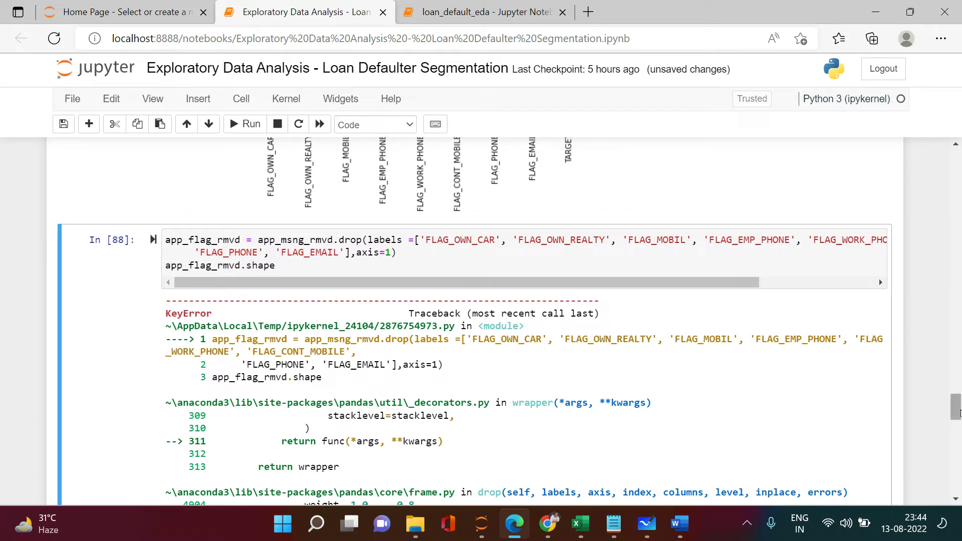
pyautogui.moveTo(957, 413); pyautogui.dragTo(956, 348)
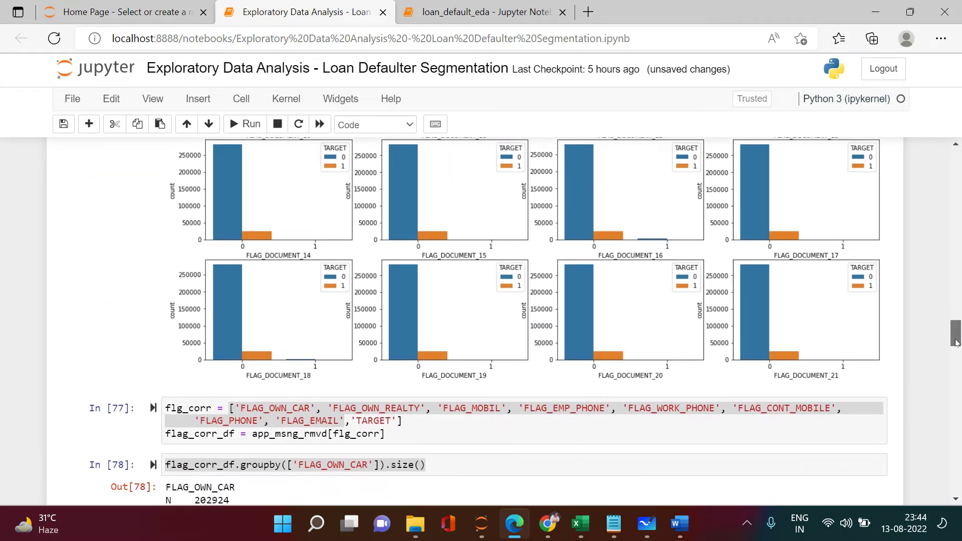
# Run the flg_corr_df cell, then rebuild app_msng_rmvd and rerun its preview.
pyautogui.click(601, 314)
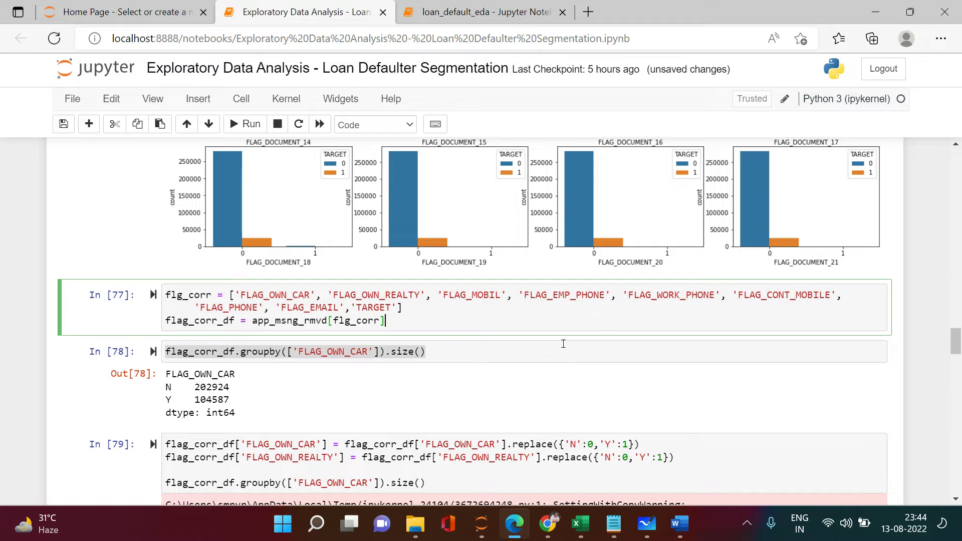
pyautogui.hotkey('ctrl', 'Return')
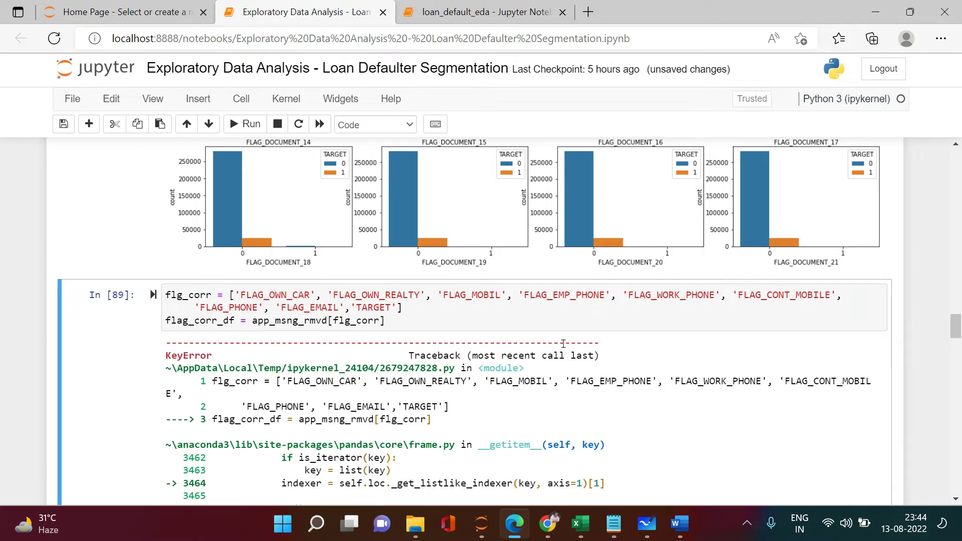
pyautogui.moveTo(955, 330); pyautogui.dragTo(954, 231)
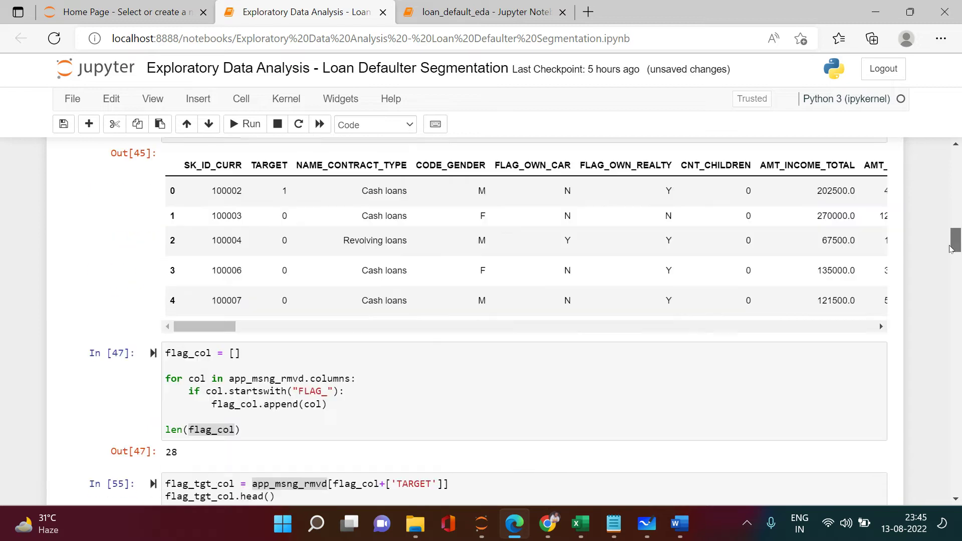
pyautogui.moveTo(954, 232)
pyautogui.mouseDown()
pyautogui.moveTo(952, 245)
pyautogui.moveTo(954, 225)
pyautogui.mouseUp()
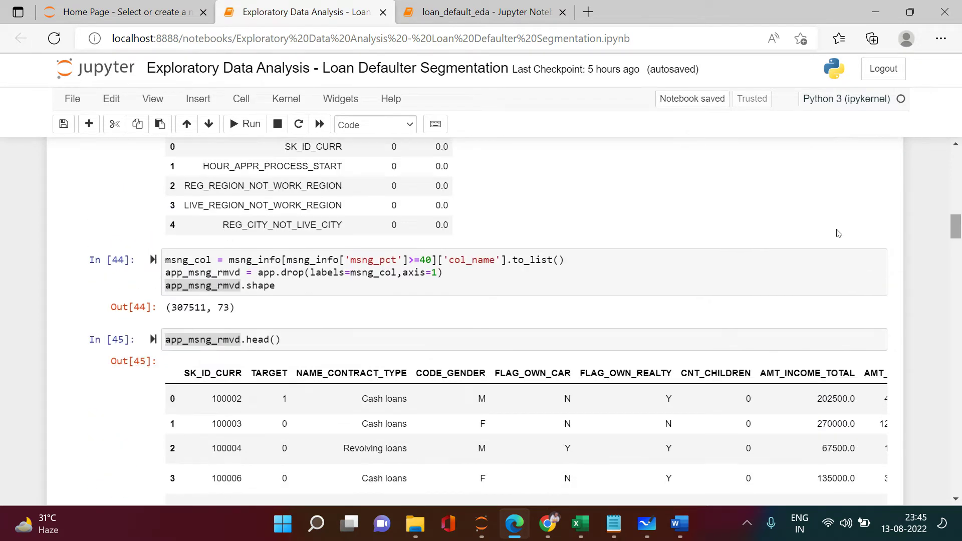
pyautogui.click(744, 269)
pyautogui.hotkey('shift', 'Return')
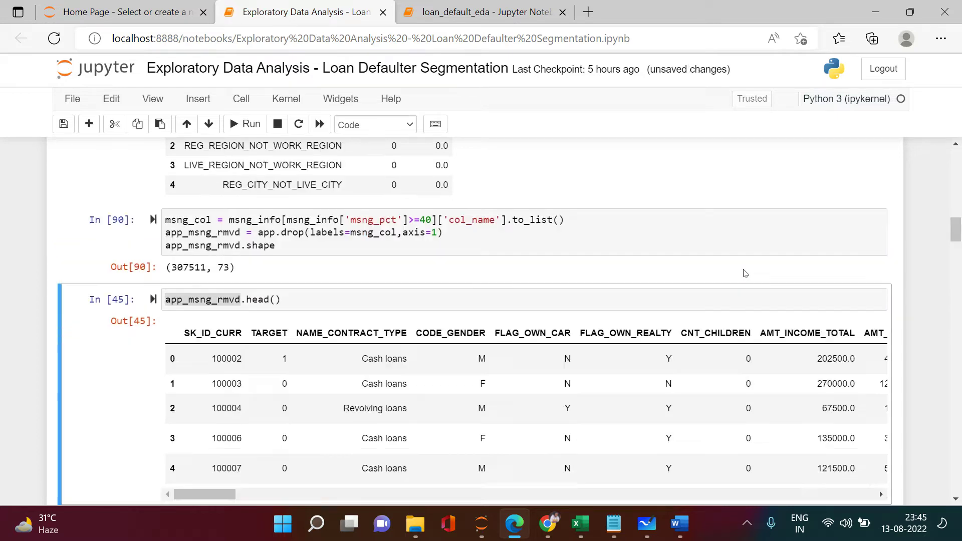
pyautogui.hotkey('ctrl', 'Return')
pyautogui.press('Down')
# Rerun the FLAG-plus-TARGET subset and following cells, then the flg_corr_df cell.
pyautogui.hotkey('shift', 'Return')
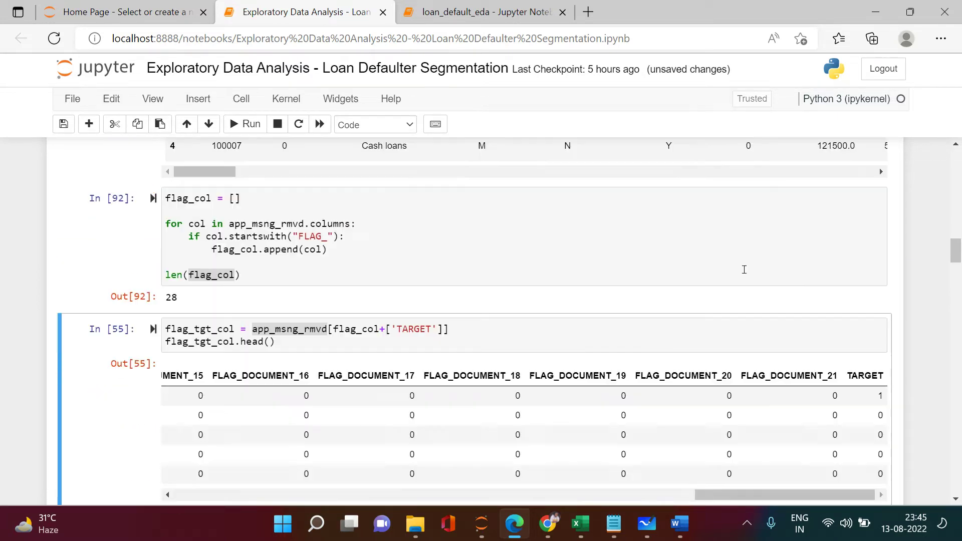
pyautogui.hotkey('shift', 'Return')
pyautogui.hotkey('shift', 'Return')
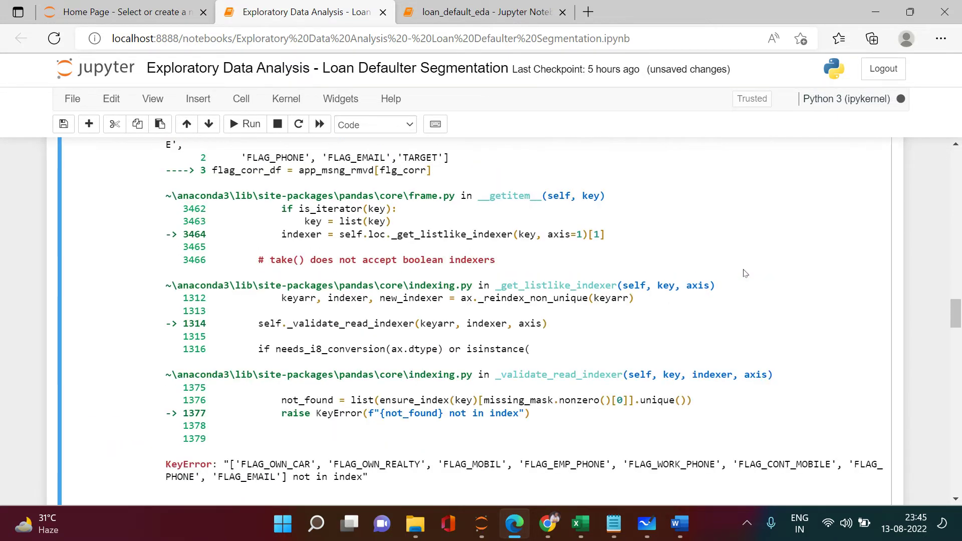
pyautogui.press('Up')
pyautogui.hotkey('shift', 'Return')
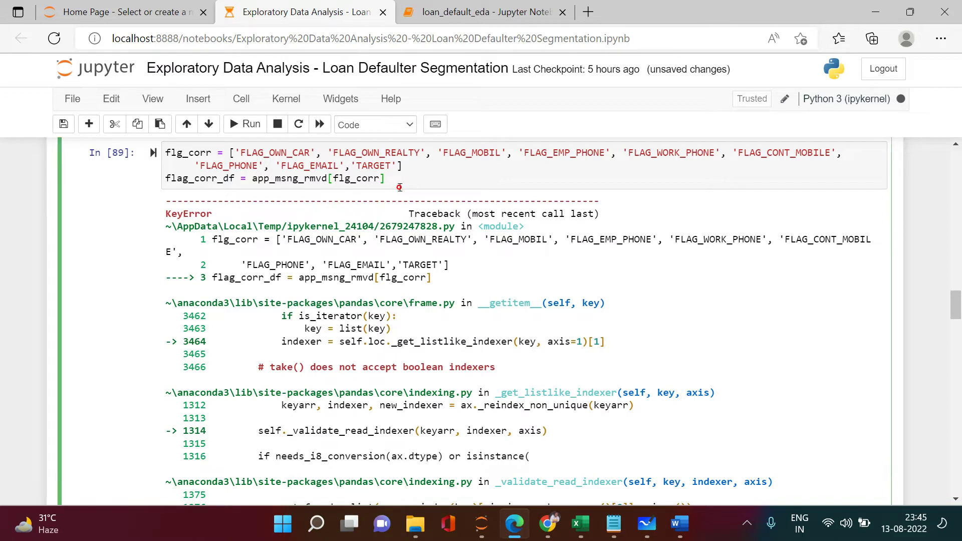
pyautogui.hotkey('ctrl', 'Return')
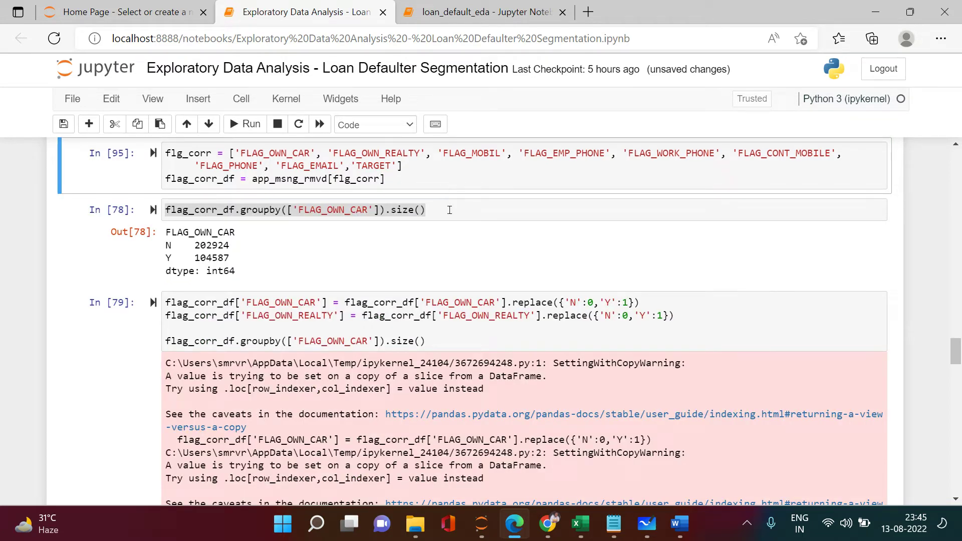
# Rerun the FLAG_OWN_CAR count and N/Y recoding cells, then render the correlation heatmap.
pyautogui.click(449, 212)
pyautogui.press('Escape')
pyautogui.press('Down')
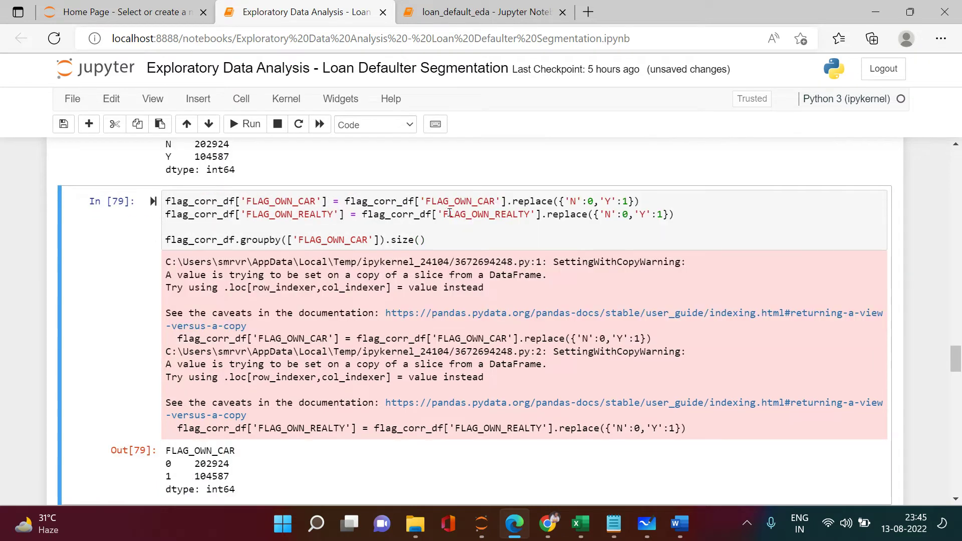
pyautogui.hotkey('ctrl', 'Return')
pyautogui.press('Down')
pyautogui.hotkey('ctrl', 'Return')
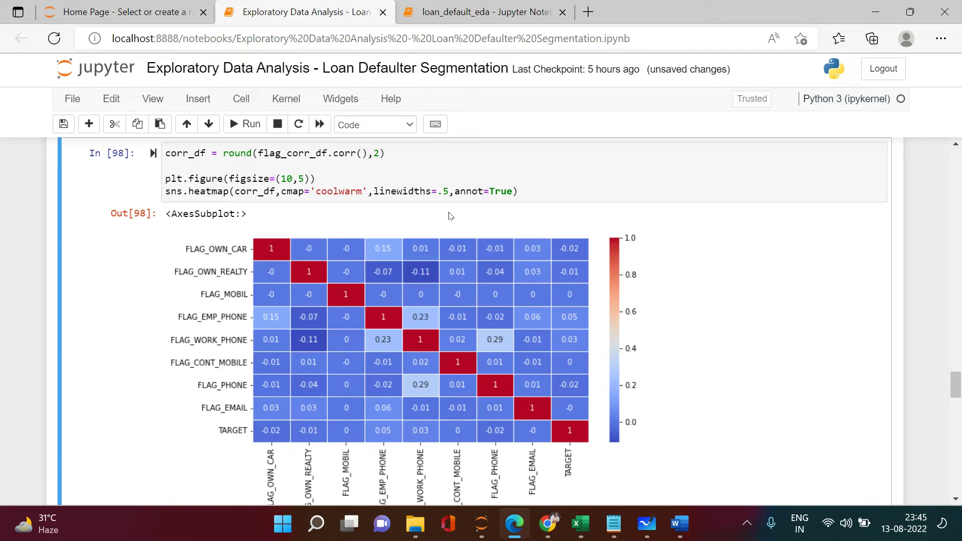
pyautogui.press('Down')
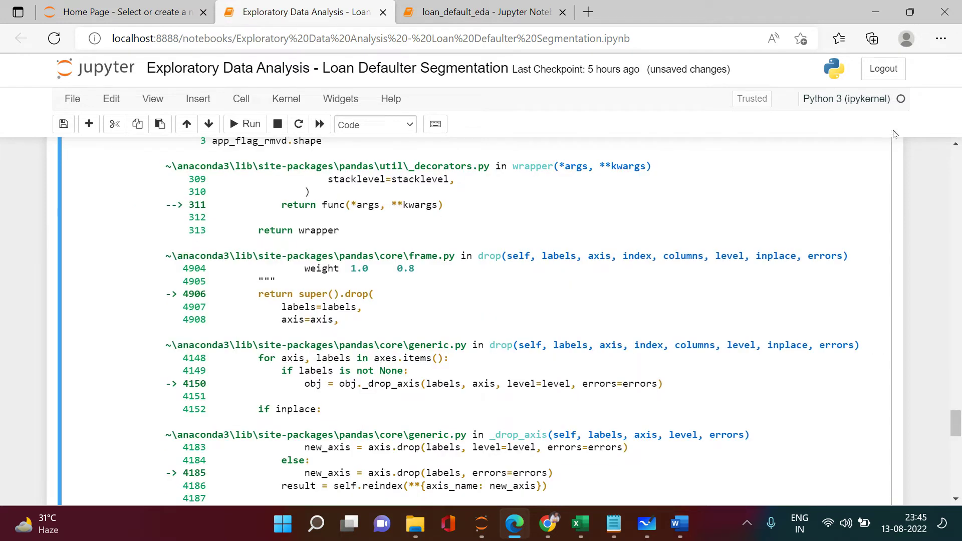
# Rerun the FLAG-column drop cell so it reports 307511 rows by 65 columns.
pyautogui.click(956, 144)
pyautogui.click(956, 144)
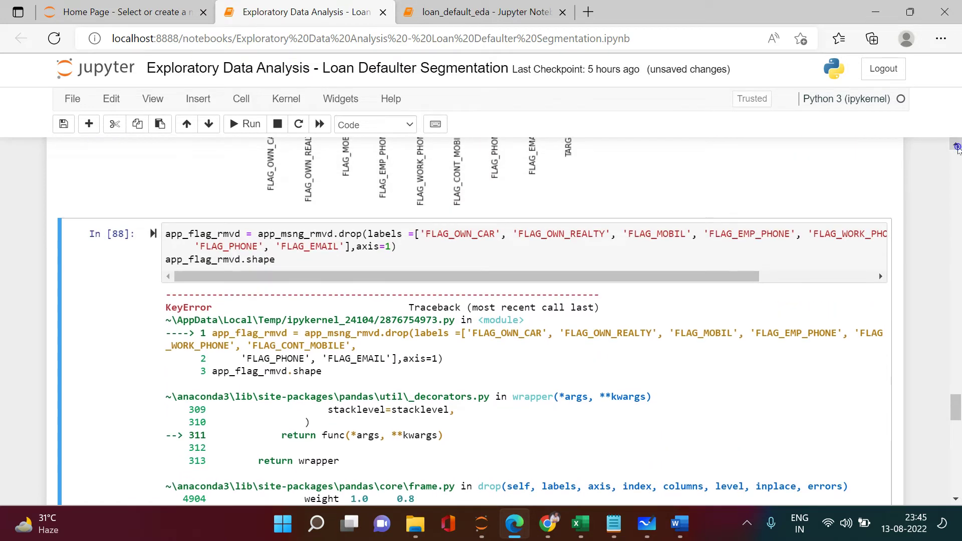
pyautogui.click(405, 257)
pyautogui.hotkey('ctrl', 'Return')
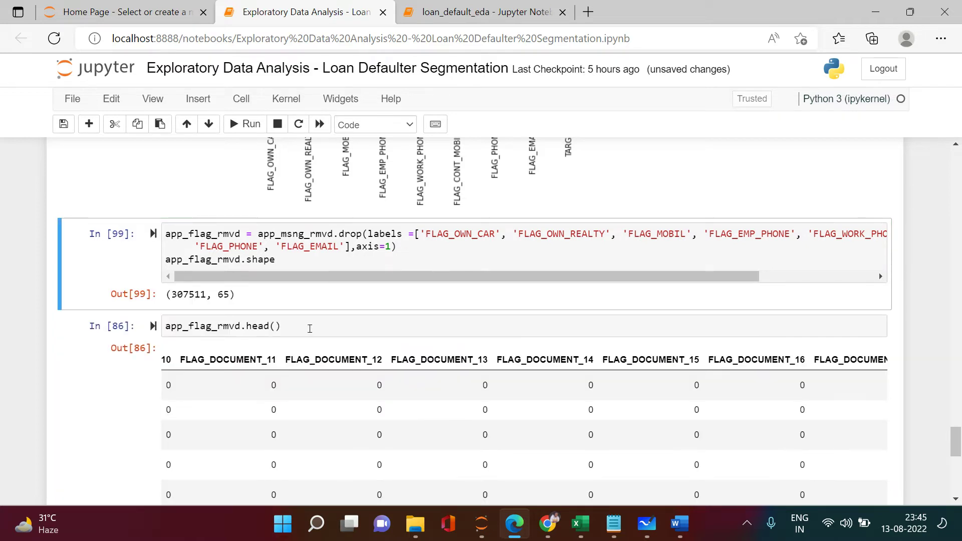
# Rerun the head() preview of the reduced table and select the FLAG_DOCUMENT_5 column name.
pyautogui.click(308, 328)
pyautogui.hotkey('ctrl', 'Return')
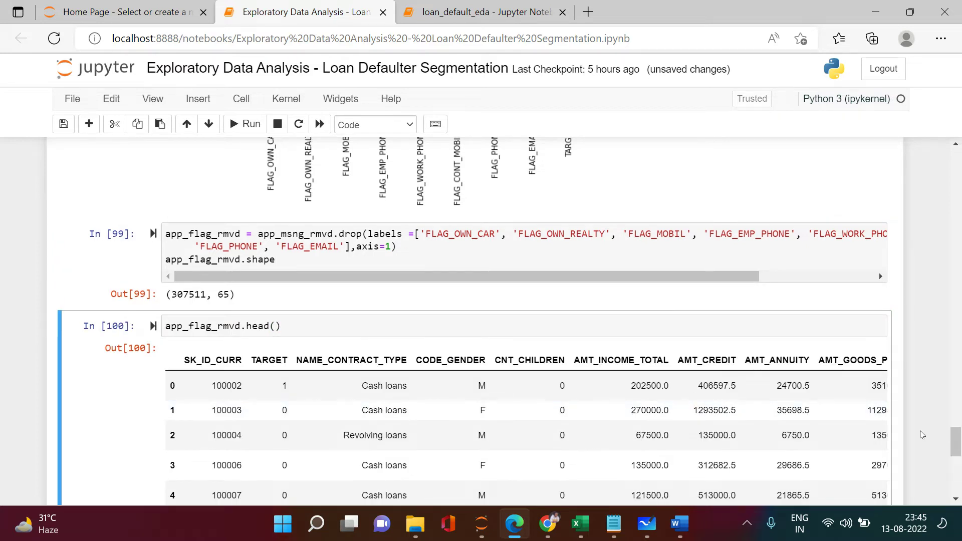
pyautogui.moveTo(956, 451); pyautogui.dragTo(956, 457)
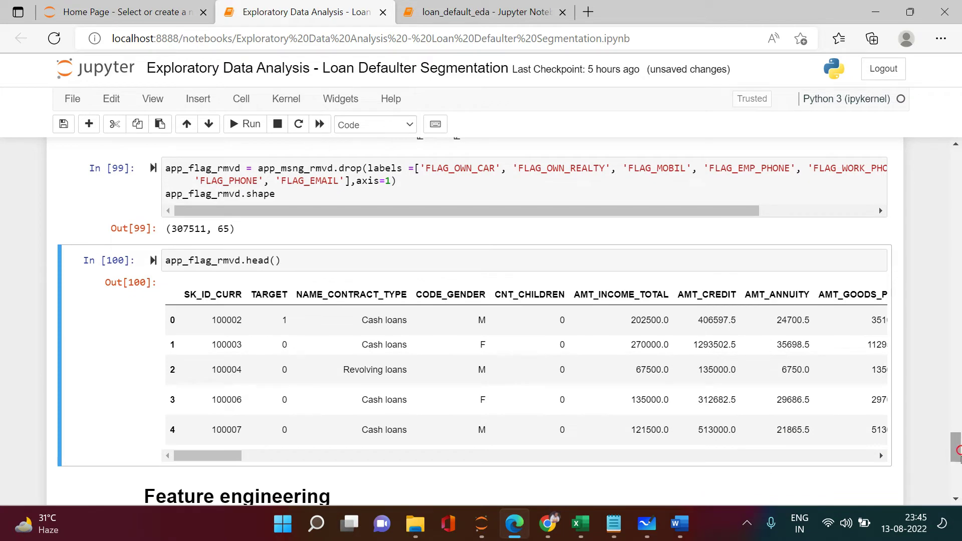
pyautogui.moveTo(231, 455); pyautogui.dragTo(457, 470)
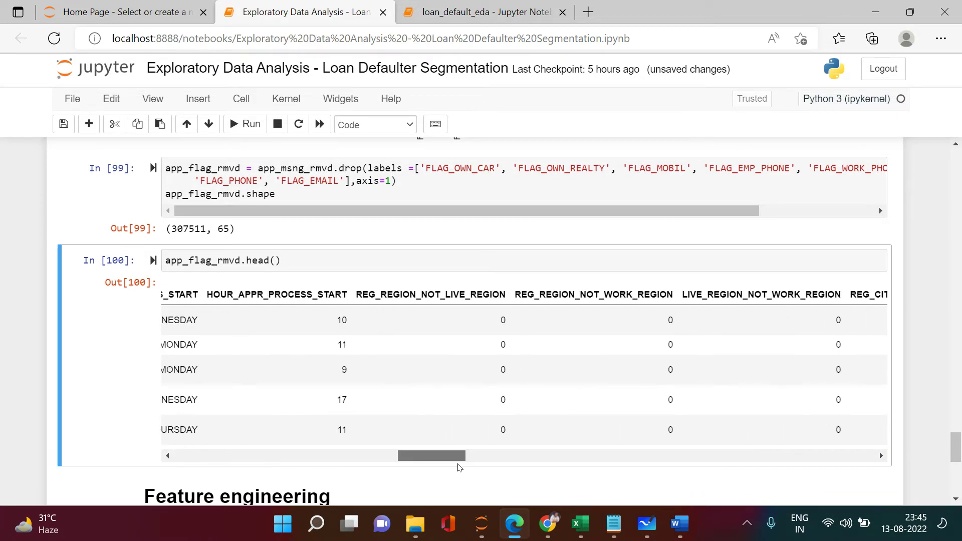
pyautogui.moveTo(458, 467); pyautogui.dragTo(658, 449)
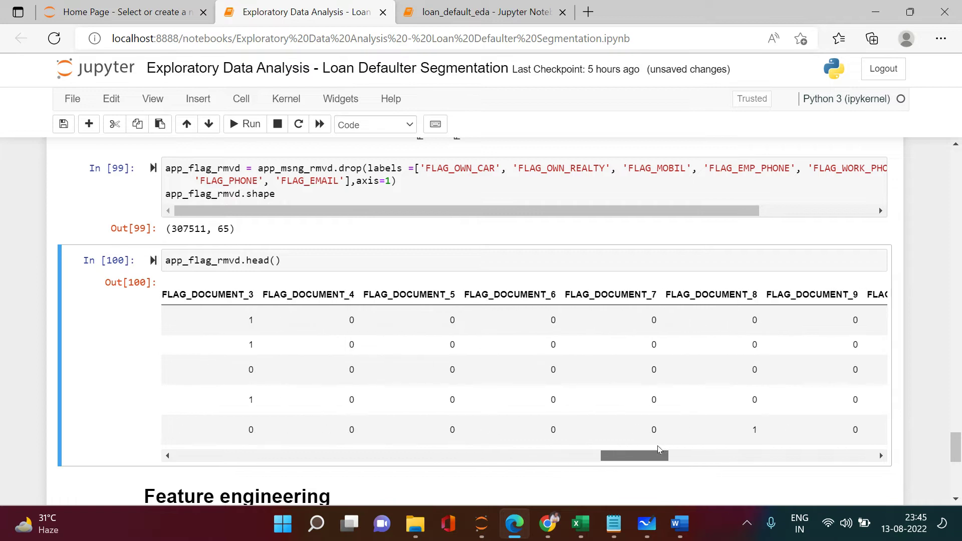
pyautogui.doubleClick(426, 294)
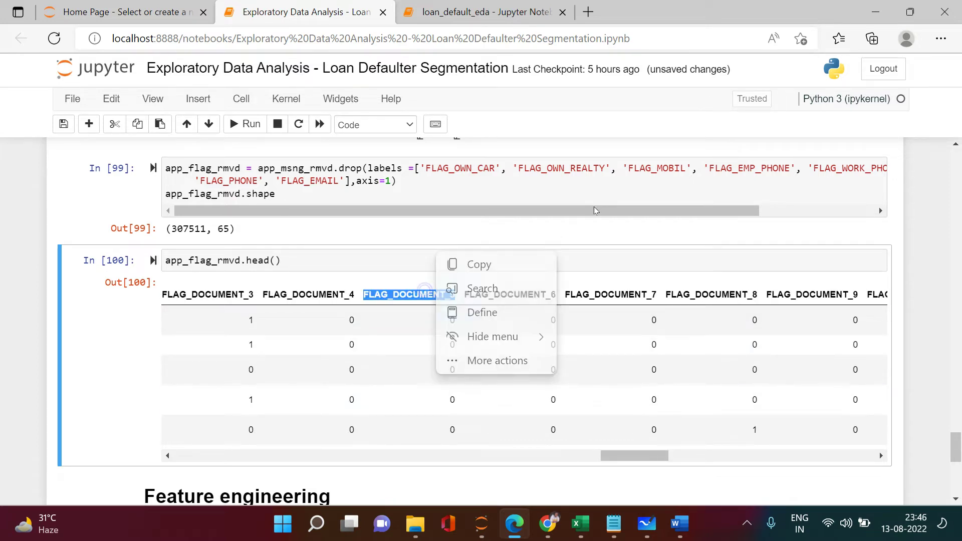
pyautogui.moveTo(594, 210); pyautogui.dragTo(721, 217)
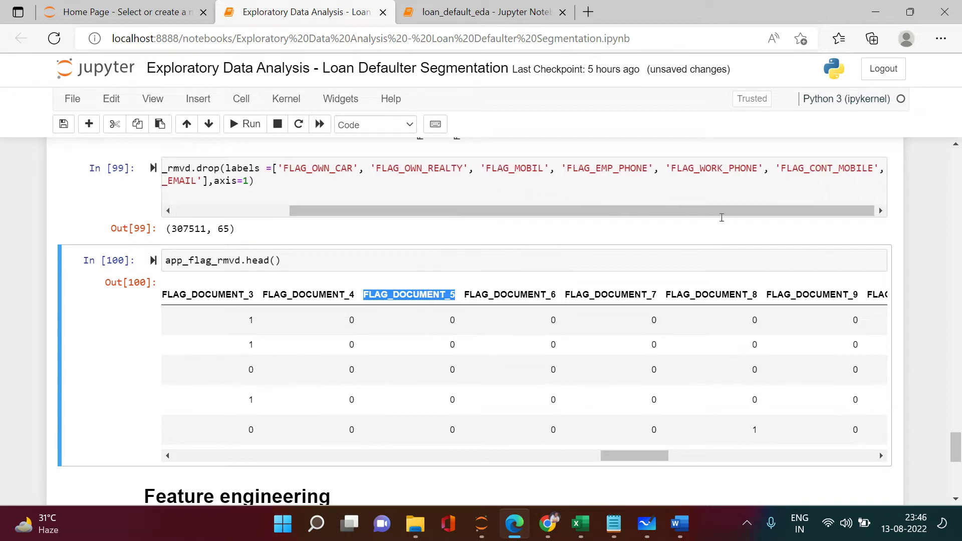
pyautogui.moveTo(712, 209); pyautogui.dragTo(503, 221)
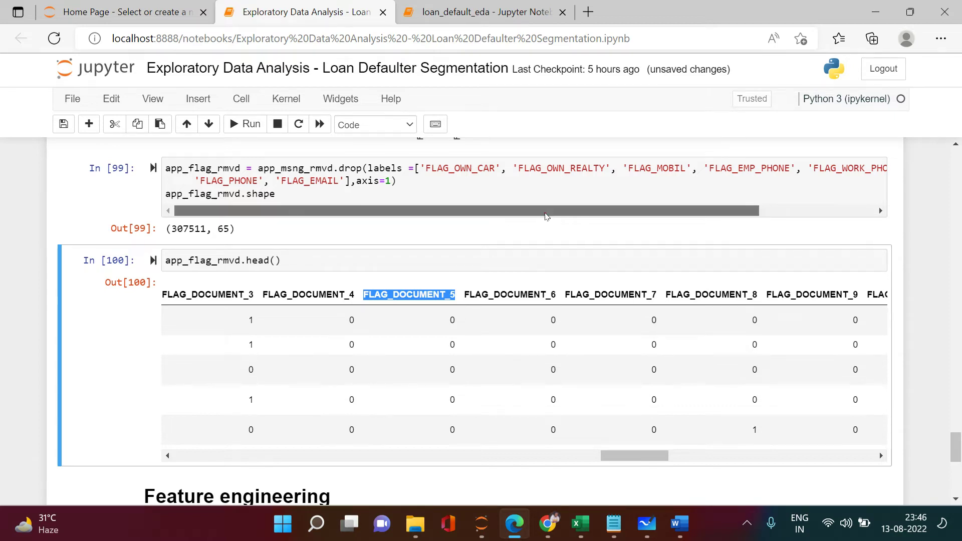
pyautogui.moveTo(544, 211); pyautogui.dragTo(645, 210)
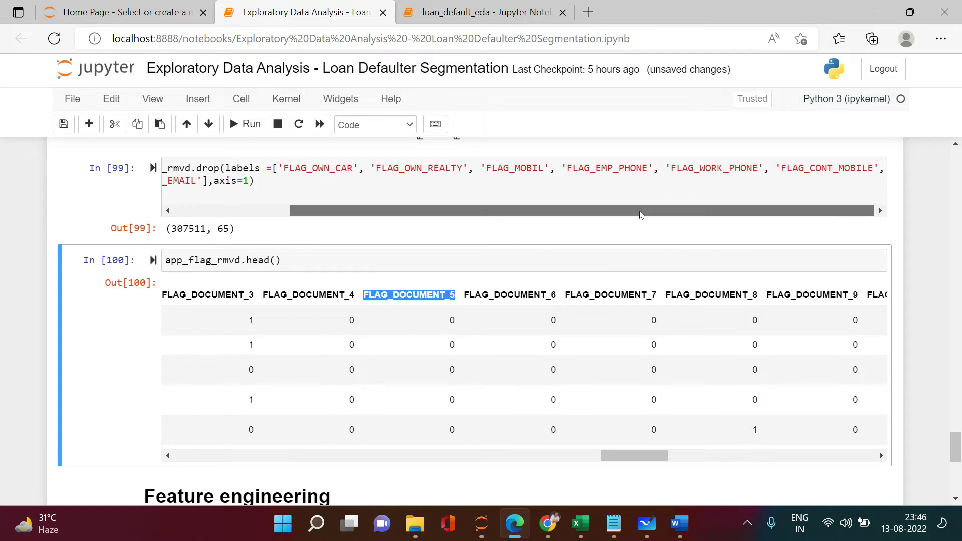
pyautogui.moveTo(640, 213); pyautogui.dragTo(499, 216)
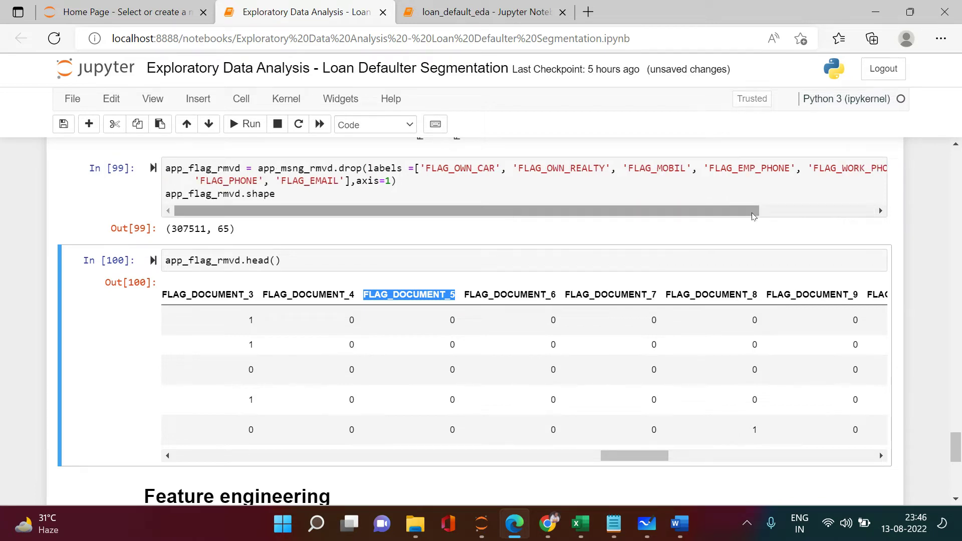
# Copy the flag_col variable name from the flag-collecting loop cell In[92].
pyautogui.click(955, 145)
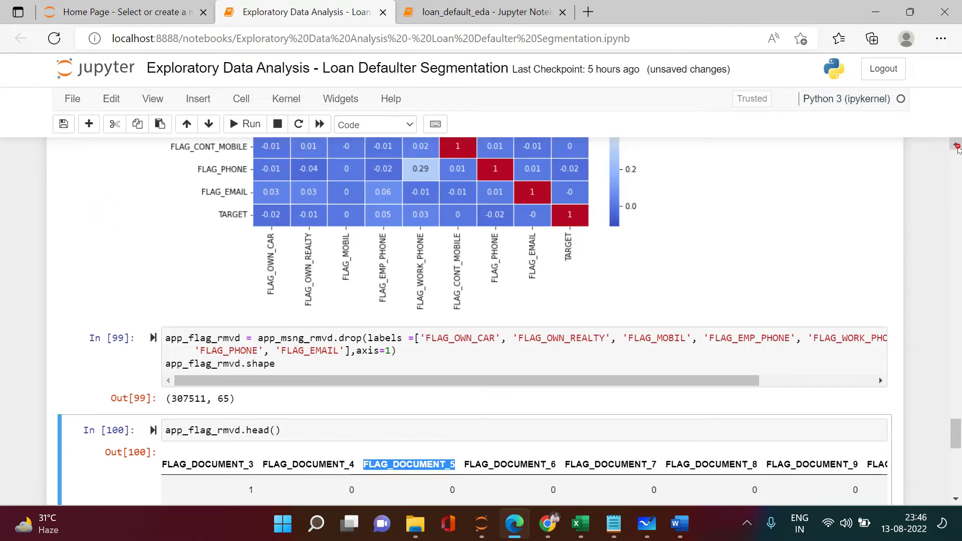
pyautogui.moveTo(957, 147); pyautogui.dragTo(956, 147)
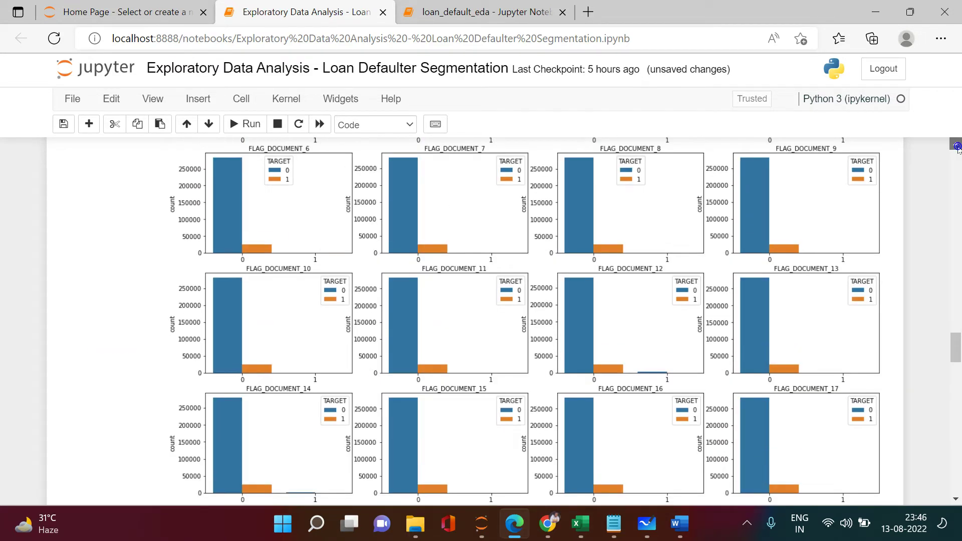
pyautogui.moveTo(957, 148); pyautogui.dragTo(957, 148)
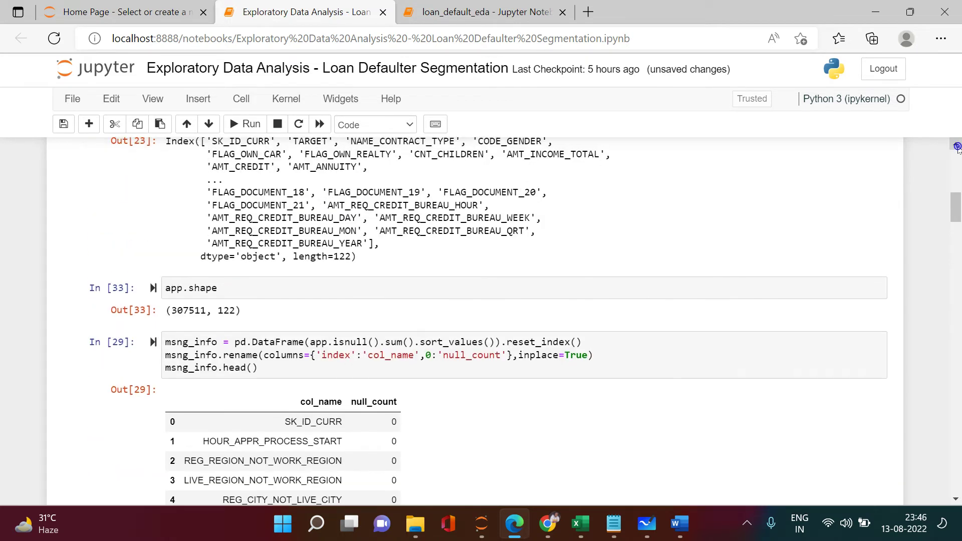
pyautogui.moveTo(957, 218); pyautogui.dragTo(957, 260)
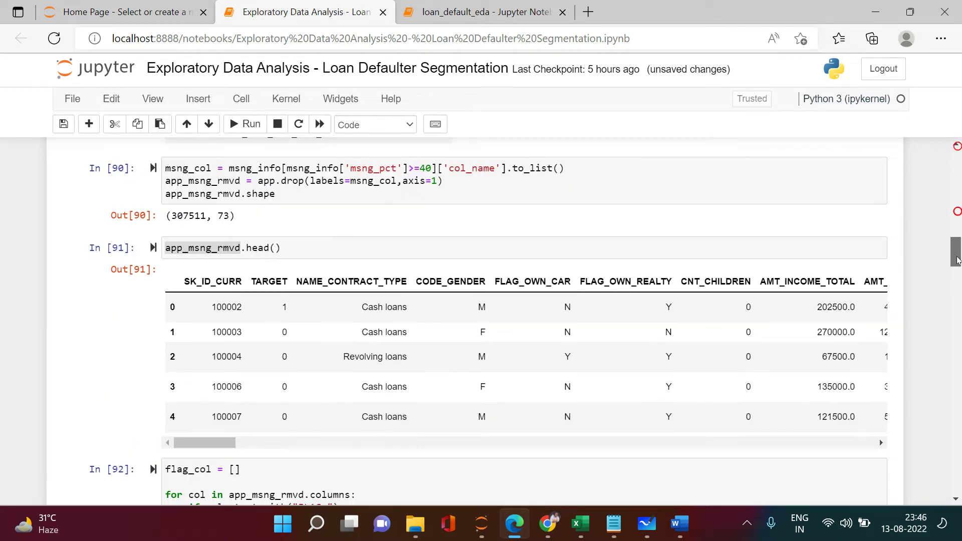
pyautogui.moveTo(957, 259); pyautogui.dragTo(957, 278)
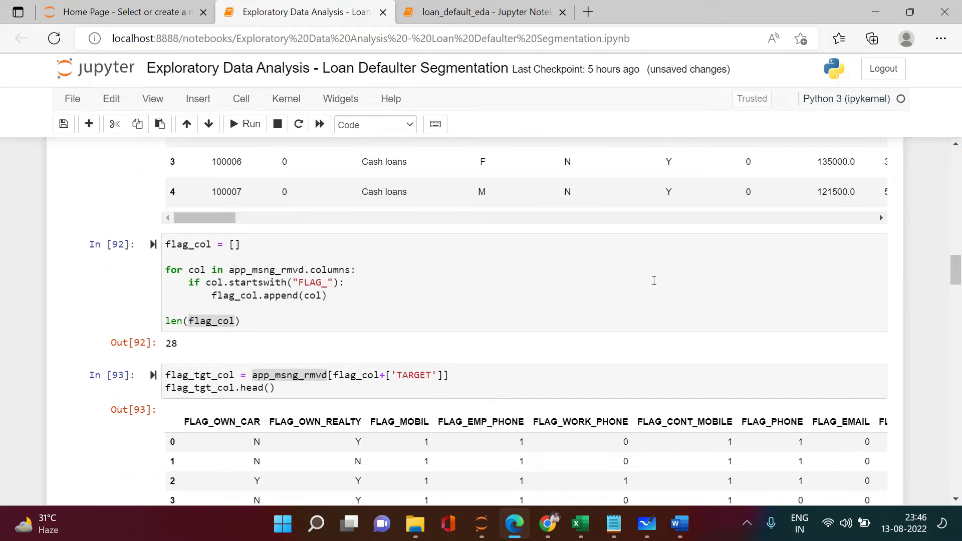
pyautogui.click(446, 308)
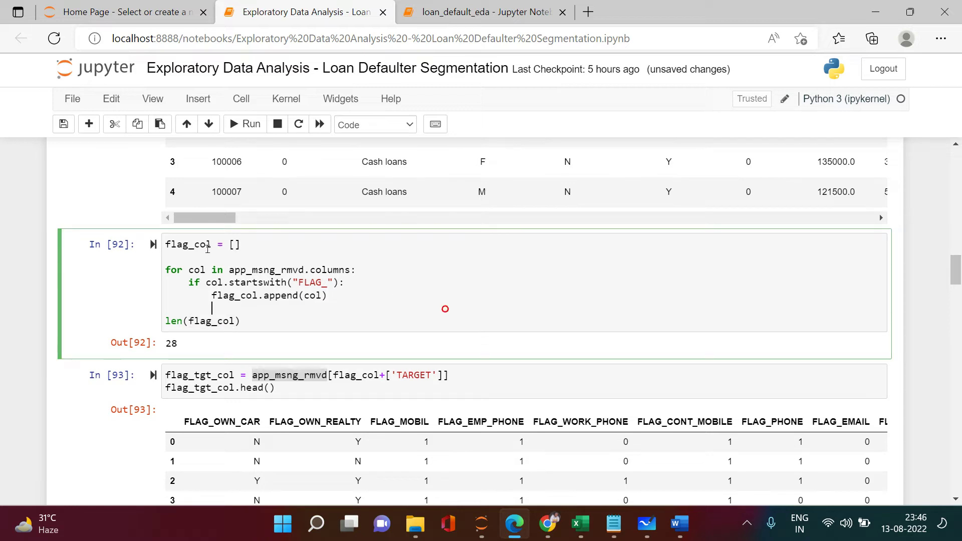
pyautogui.hotkey('ctrl', 'Home')
pyautogui.hotkey('ctrl', 'shift', 'Right')
pyautogui.hotkey('ctrl', 'c')
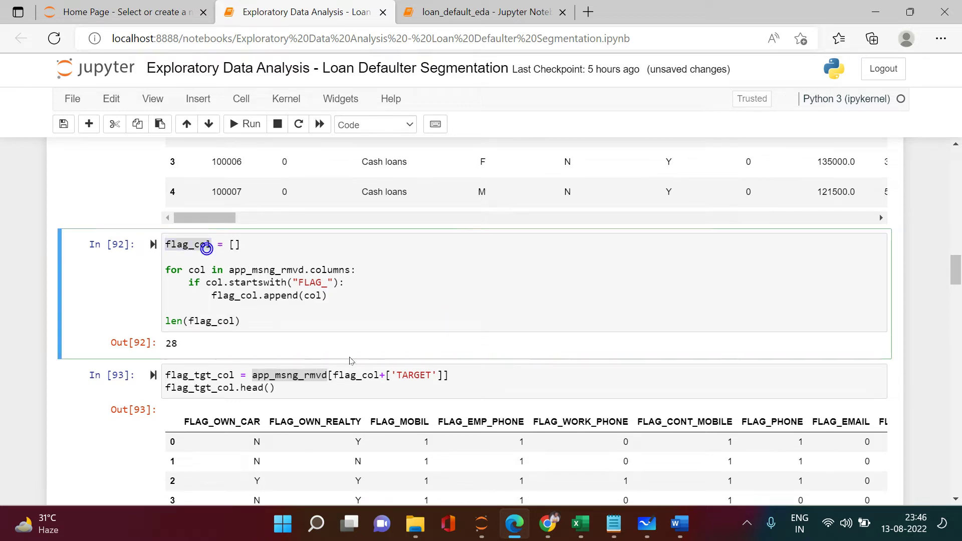
# Insert a cell below the loop with flag_col and run it, listing all 28 FLAG names.
pyautogui.press('Escape')
pyautogui.press('b')
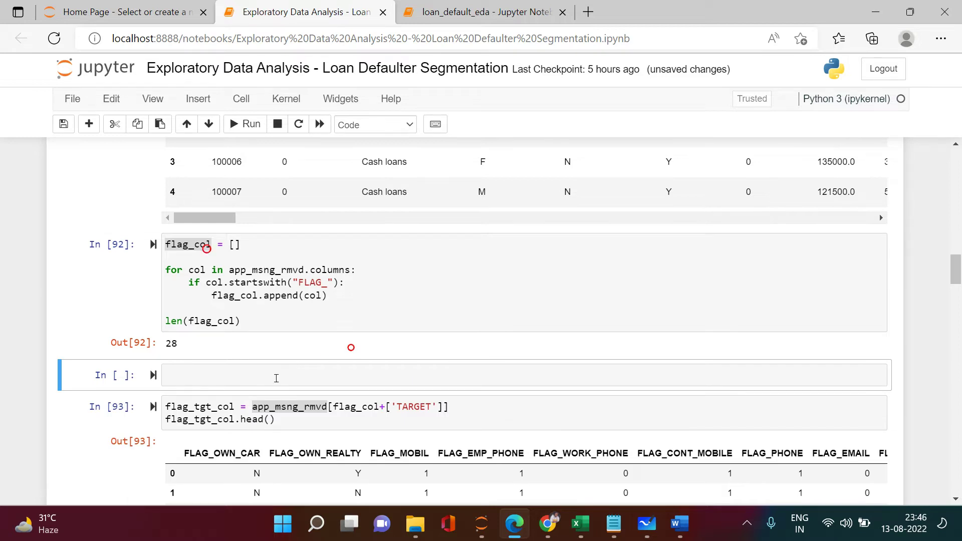
pyautogui.click(274, 379)
pyautogui.hotkey('ctrl', 'v')
pyautogui.hotkey('ctrl', 'Return')
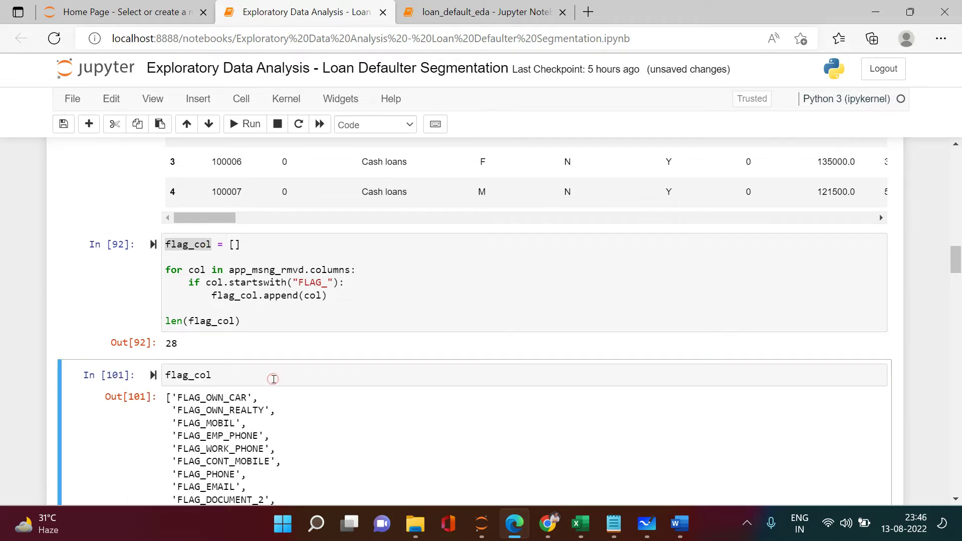
pyautogui.moveTo(954, 272); pyautogui.dragTo(947, 408)
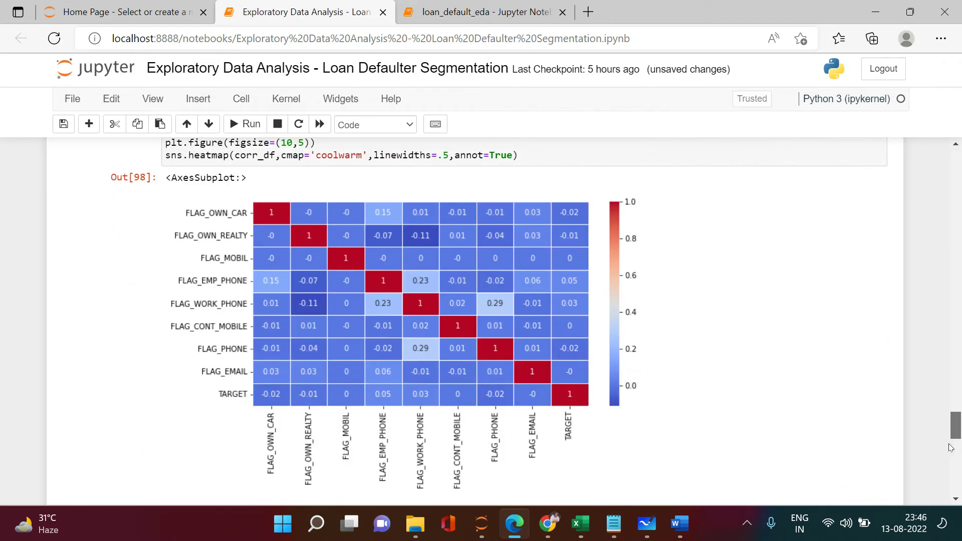
pyautogui.moveTo(946, 408); pyautogui.dragTo(949, 476)
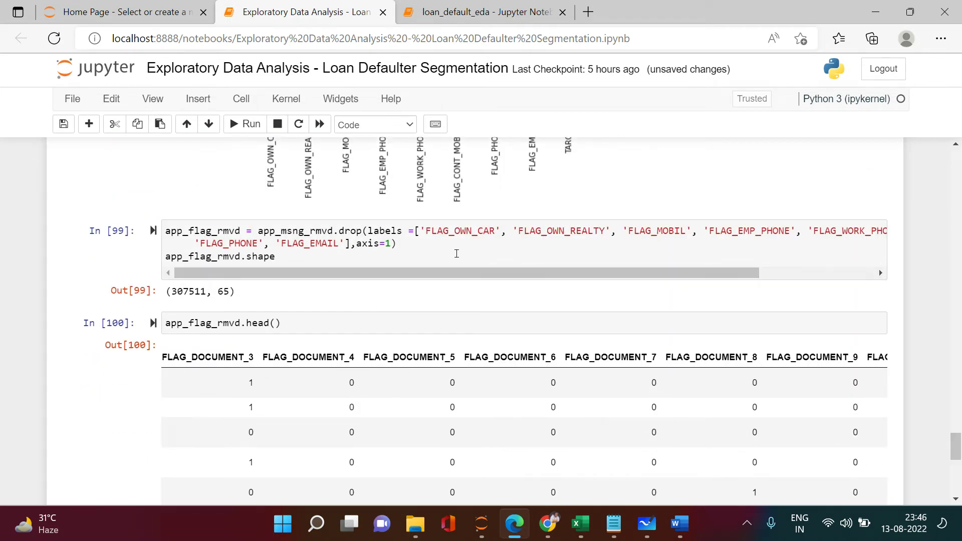
# Swap In[99]'s hard-coded label list for flag_col, run it, and refresh the 307511×45 head() preview.
pyautogui.click(416, 232)
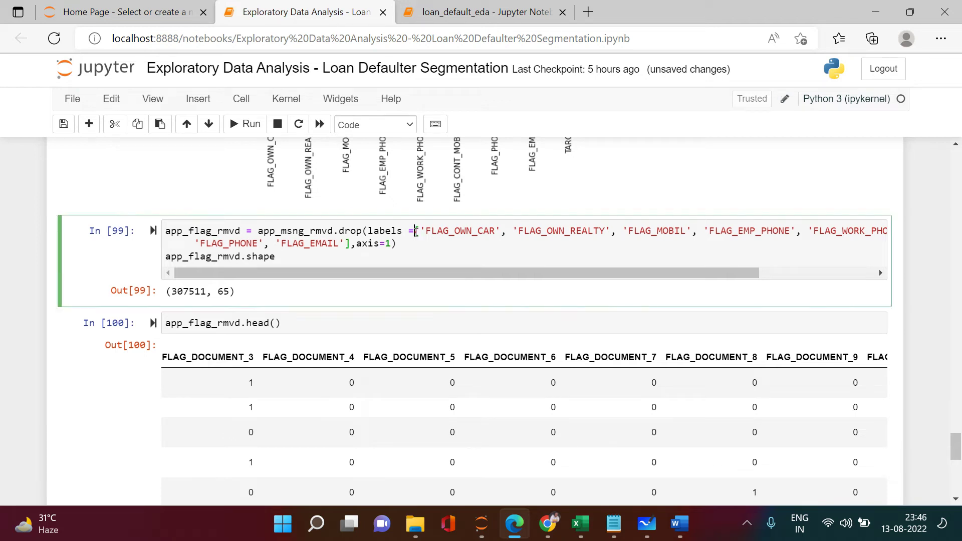
pyautogui.keyDown('shift'); pyautogui.click(349, 247); pyautogui.keyUp('shift')
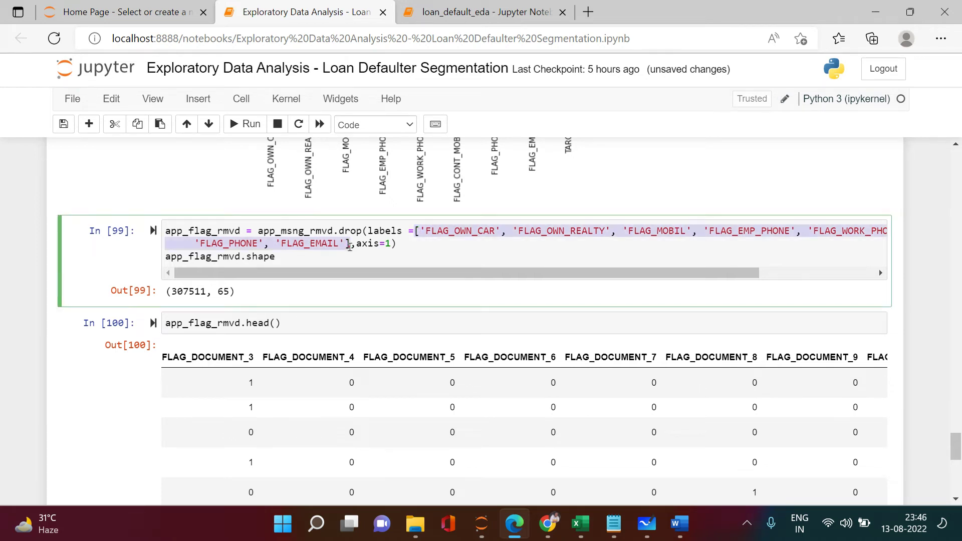
pyautogui.press('Delete')
pyautogui.write('flag_col,axis=1')
pyautogui.hotkey('ctrl', 'Return')
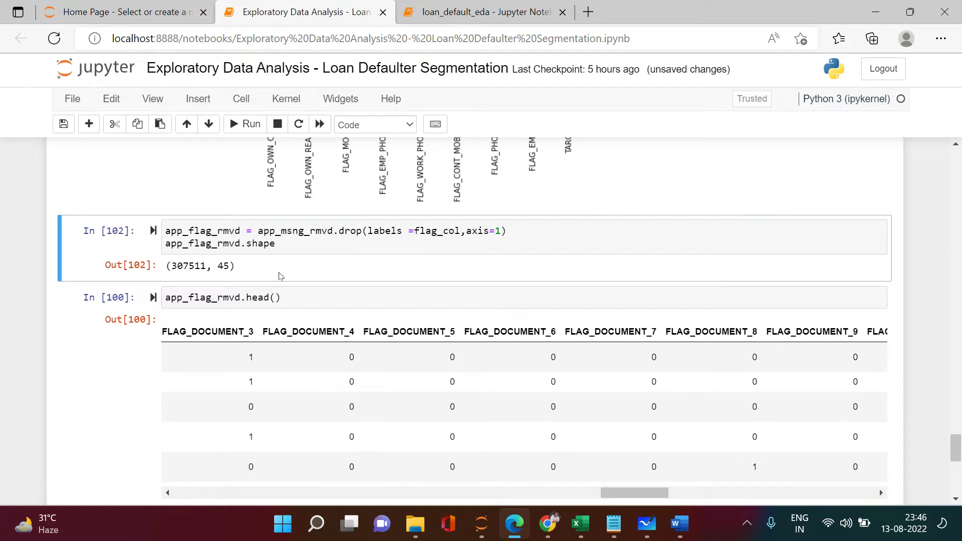
pyautogui.click(306, 295)
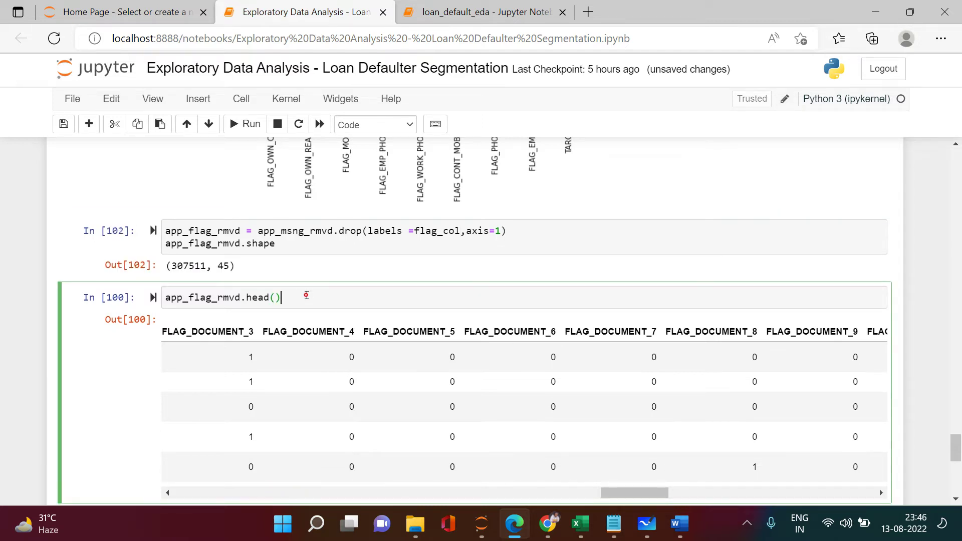
pyautogui.hotkey('ctrl', 'Return')
pyautogui.moveTo(245, 492)
pyautogui.mouseDown()
pyautogui.moveTo(536, 470)
pyautogui.moveTo(619, 453)
pyautogui.mouseUp()
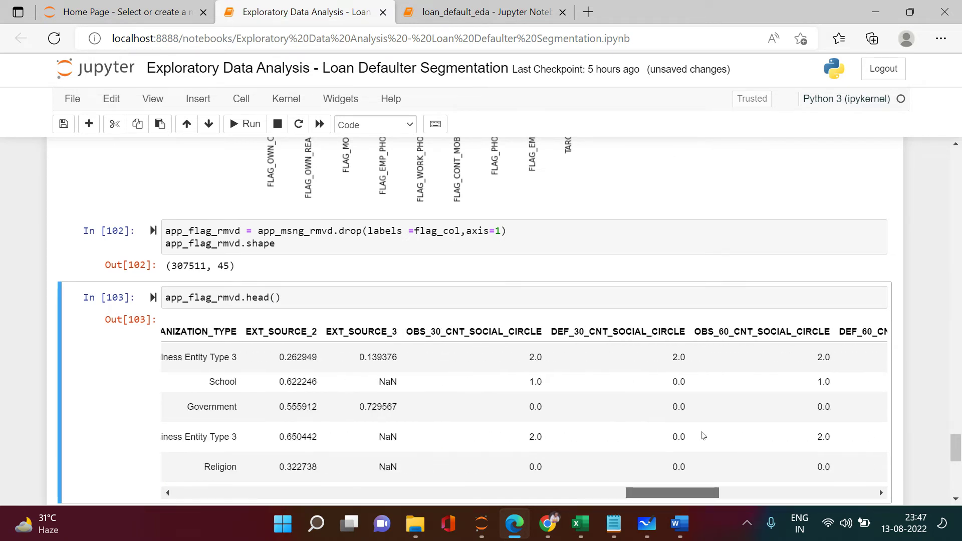
pyautogui.moveTo(621, 454)
pyautogui.mouseDown()
pyautogui.moveTo(765, 425)
pyautogui.moveTo(875, 438)
pyautogui.mouseUp()
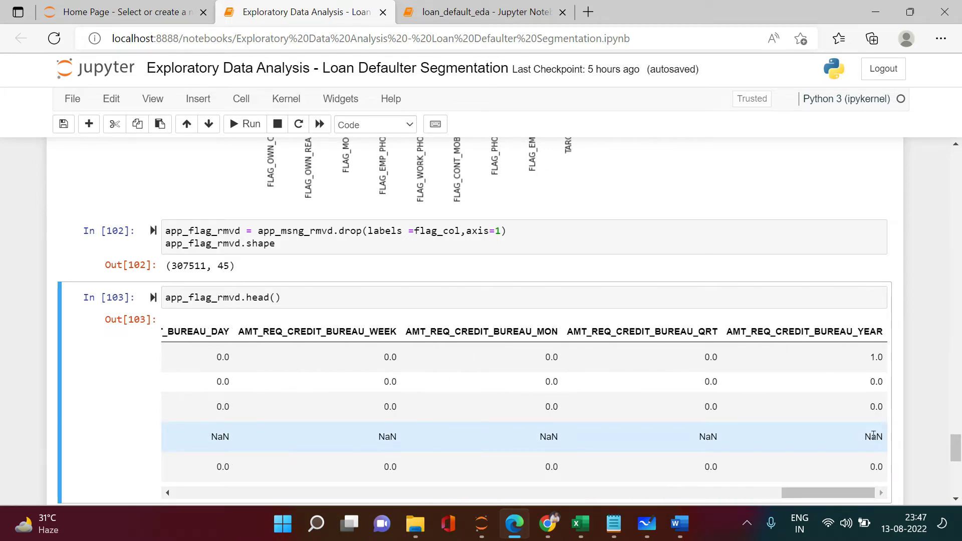
pyautogui.moveTo(859, 498); pyautogui.dragTo(429, 465)
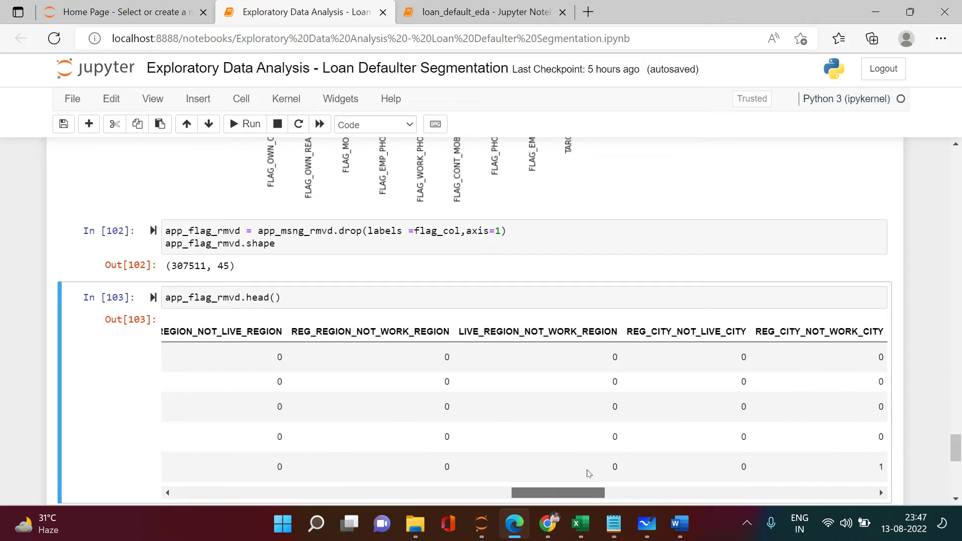
pyautogui.moveTo(429, 465); pyautogui.dragTo(259, 455)
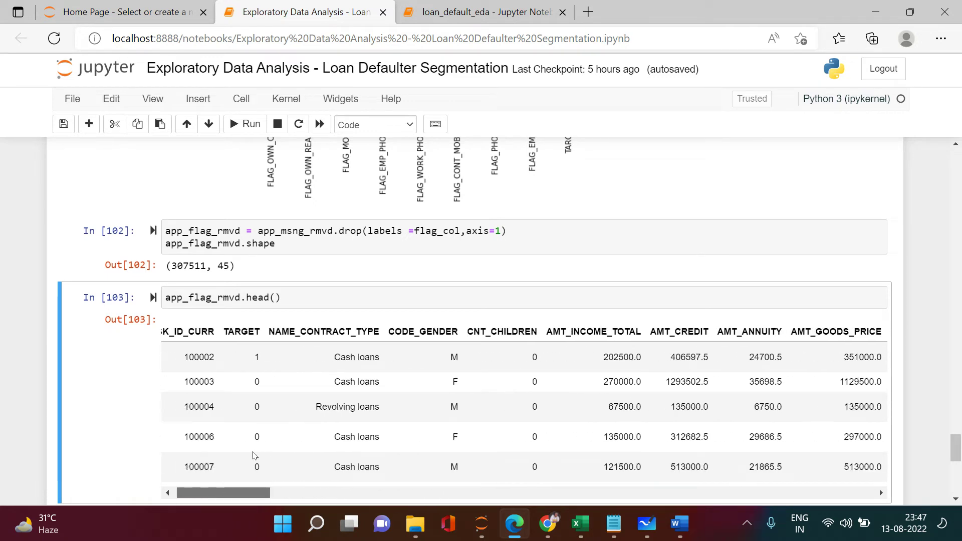
pyautogui.moveTo(259, 455); pyautogui.dragTo(249, 451)
# Browse the head() preview across to the EXT_SOURCE_2 column and select its name.
pyautogui.click(321, 303)
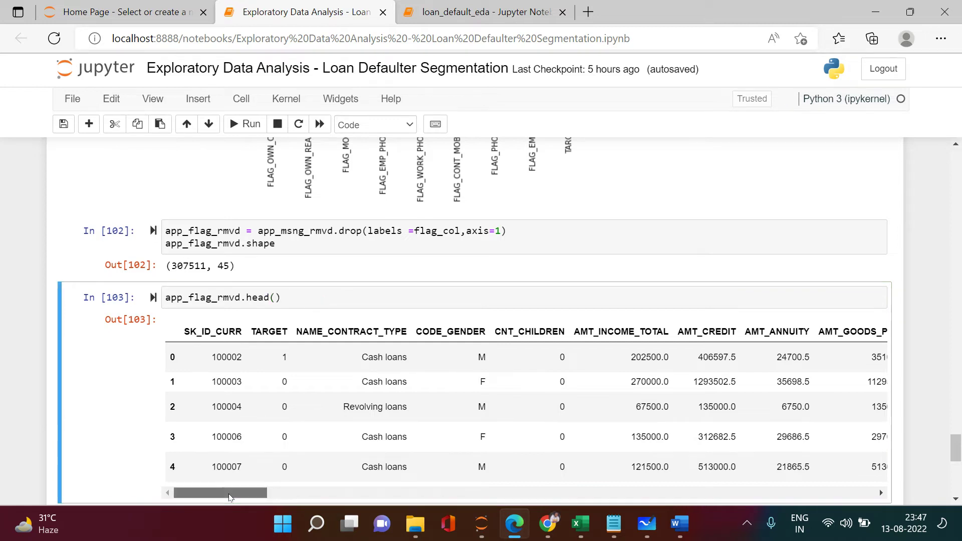
pyautogui.moveTo(226, 494); pyautogui.dragTo(400, 478)
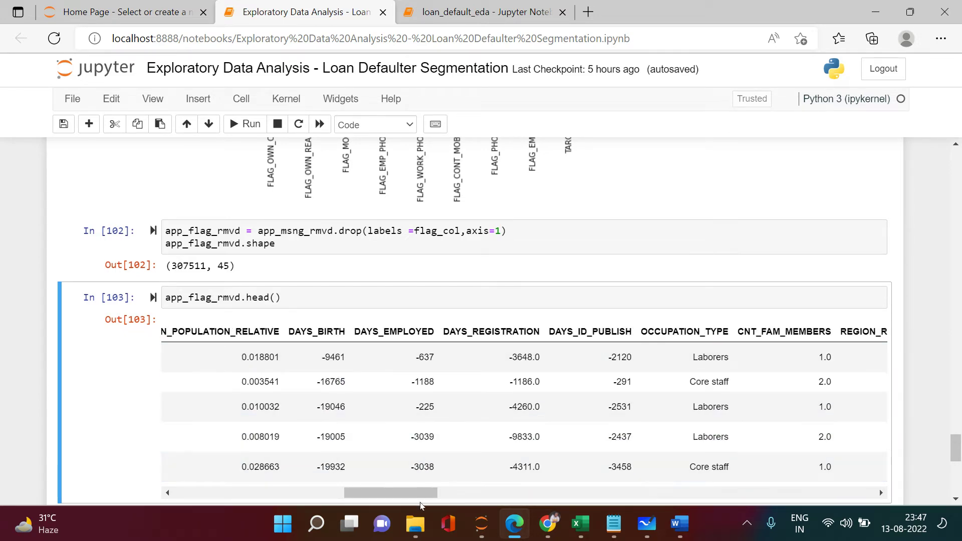
pyautogui.moveTo(425, 494); pyautogui.dragTo(652, 474)
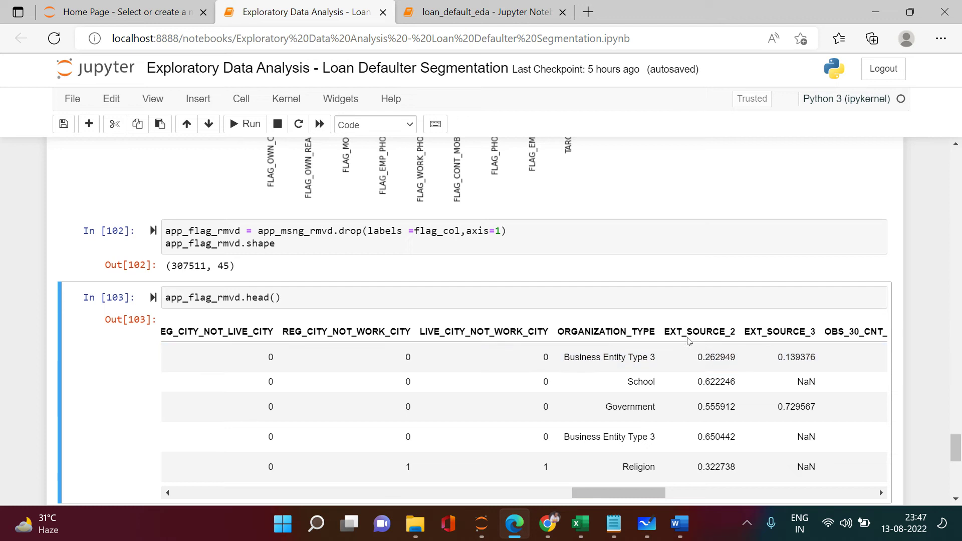
pyautogui.doubleClick(703, 332)
pyautogui.moveTo(580, 524)
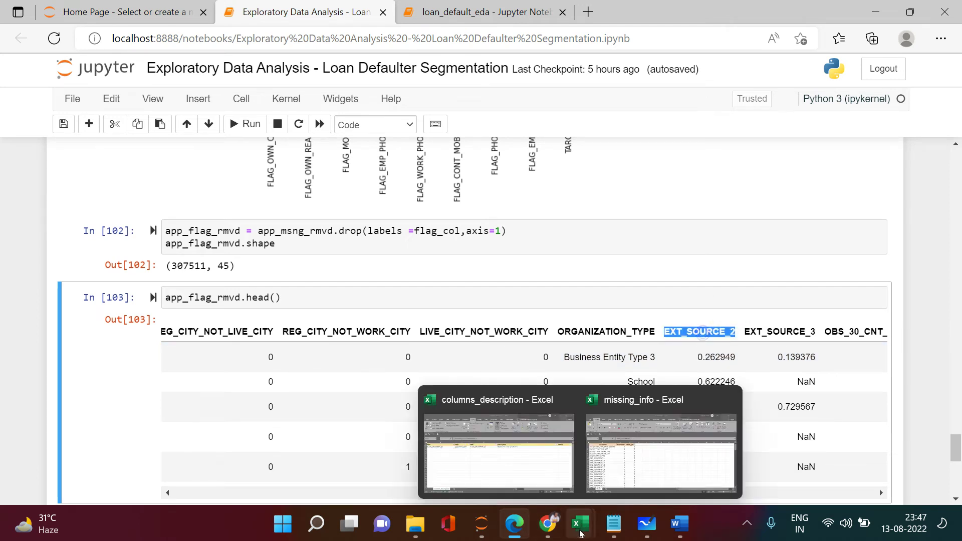
# Filter the columns_description sheet's Row column to EXT_SOURCE_2, read its description, and return to the notebook.
pyautogui.click(498, 444)
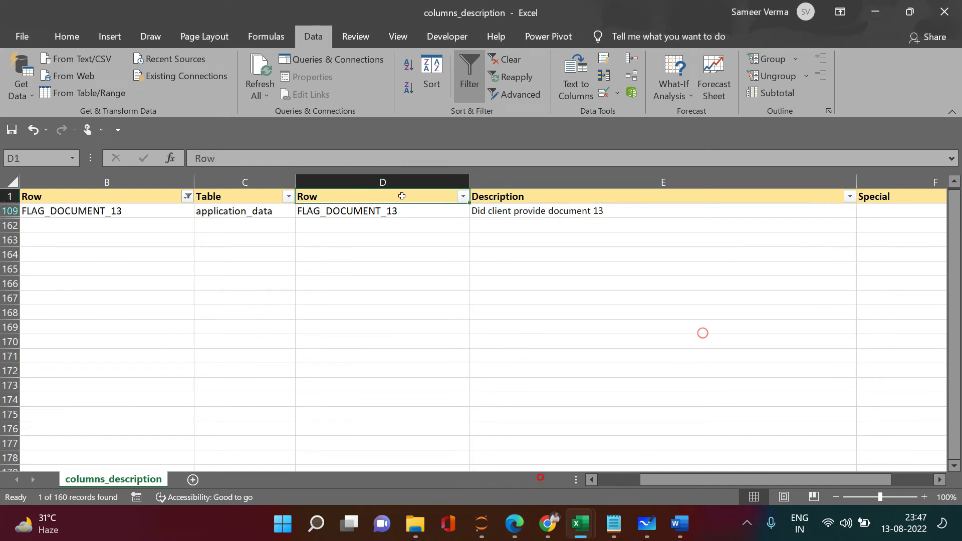
pyautogui.hotkey('ctrl', 'Home')
pyautogui.press('Right')
pyautogui.press('Right')
pyautogui.click(402, 196)
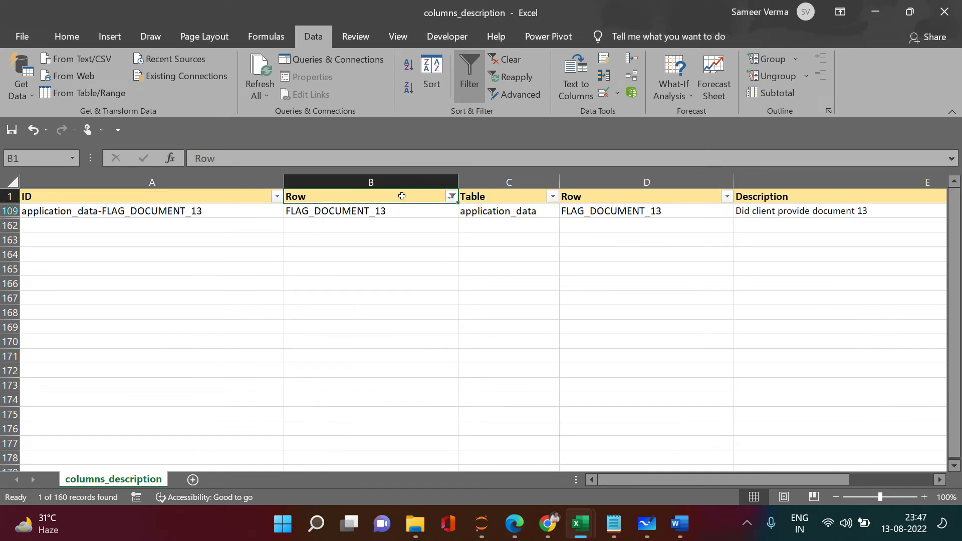
pyautogui.hotkey('alt', 'Down')
pyautogui.write('EXT_SOURCE_2')
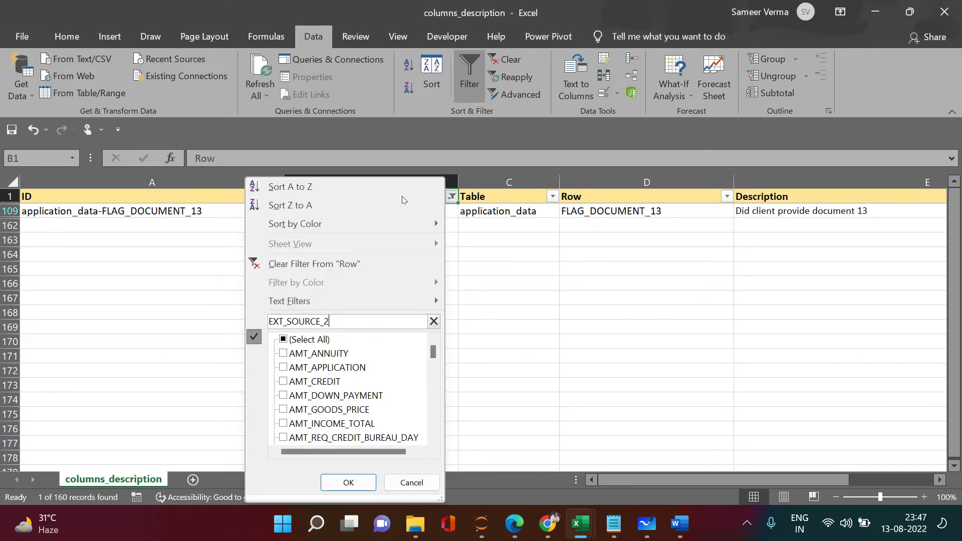
pyautogui.press('Return')
pyautogui.press('Down')
pyautogui.press('Right')
pyautogui.press('Right')
pyautogui.press('Right')
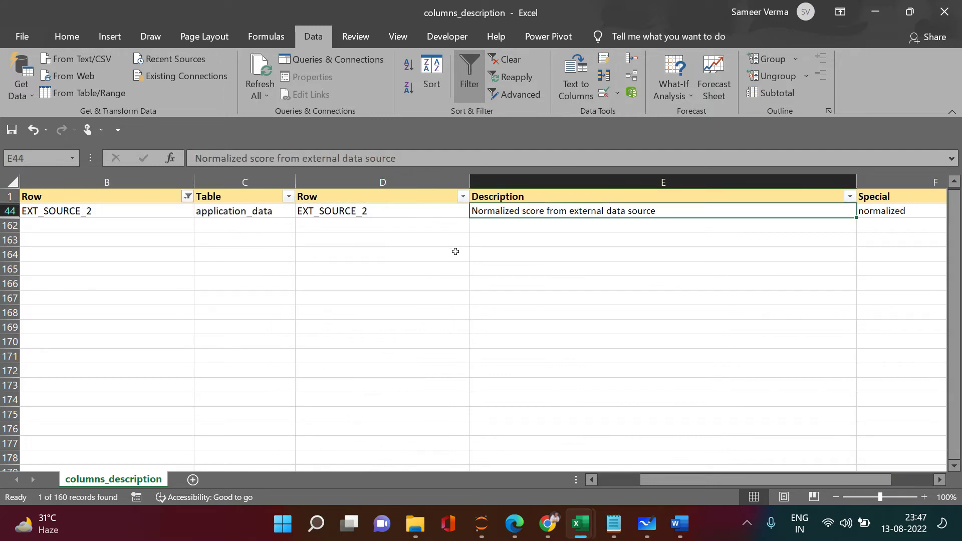
pyautogui.hotkey('alt', 'Tab')
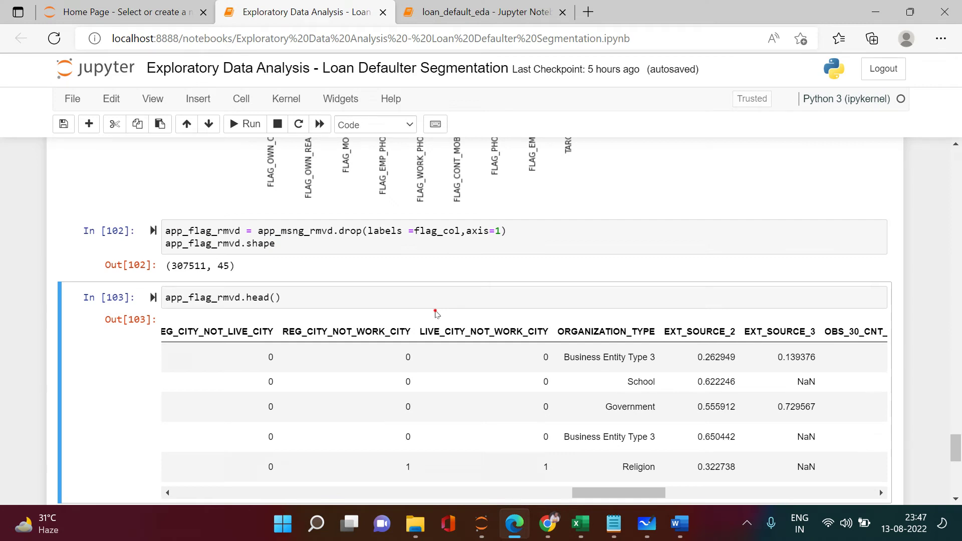
pyautogui.click(451, 297)
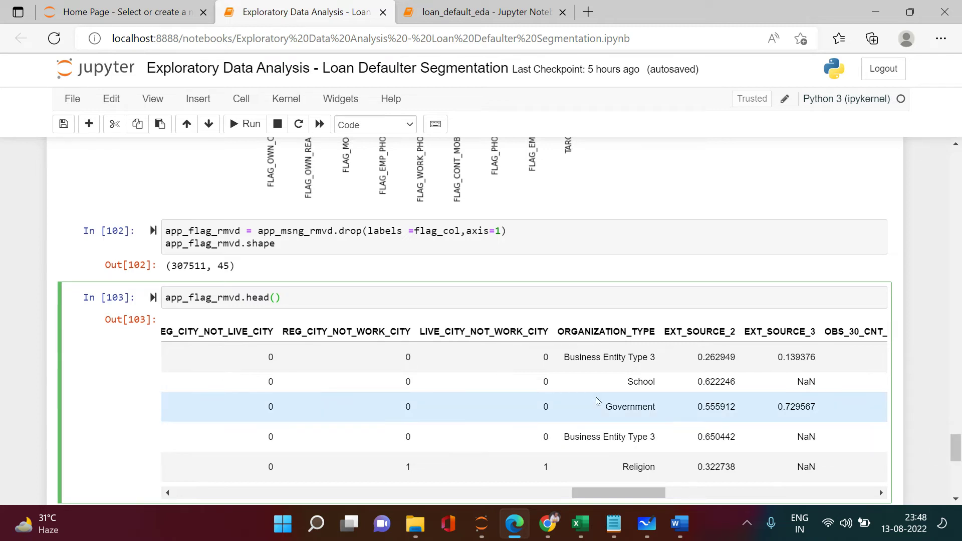
# Switch to the missing_info workbook, turn on AutoFilter, and open the col_name filter list.
pyautogui.hotkey('alt', 'Tab')
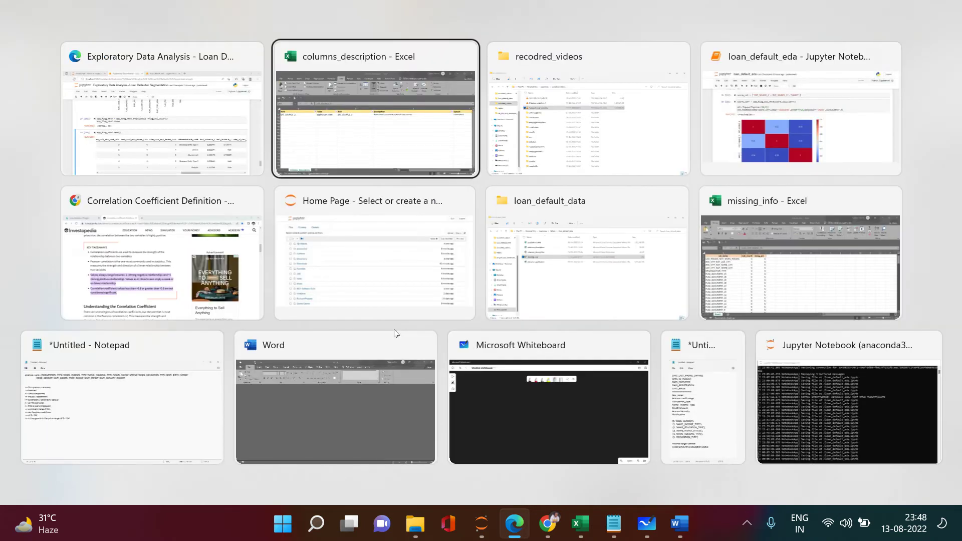
pyautogui.press('Tab')
pyautogui.press('Tab')
pyautogui.press('Tab')
pyautogui.press('Tab')
pyautogui.press('Tab')
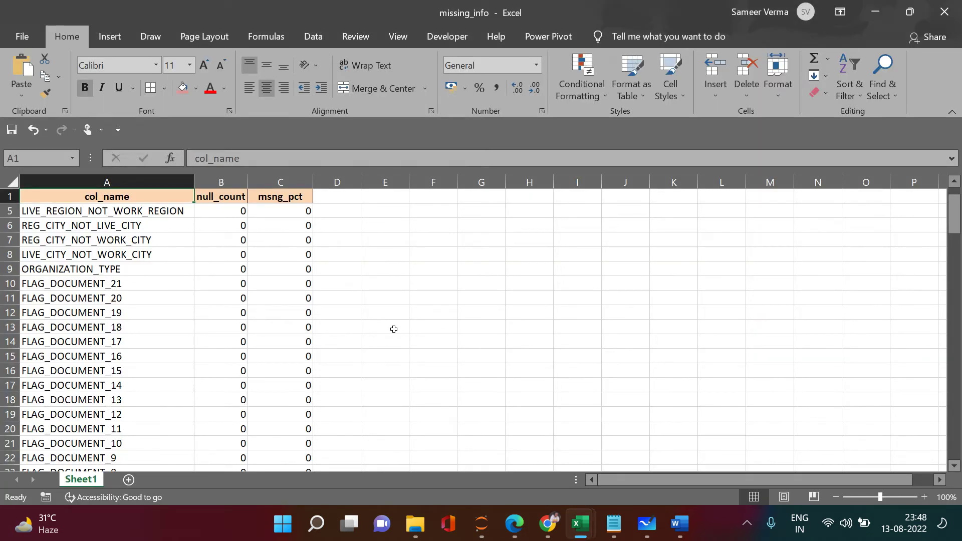
pyautogui.press('Down')
pyautogui.press('Down')
pyautogui.press('Up')
pyautogui.press('Up')
pyautogui.hotkey('ctrl', 'shift', 'l')
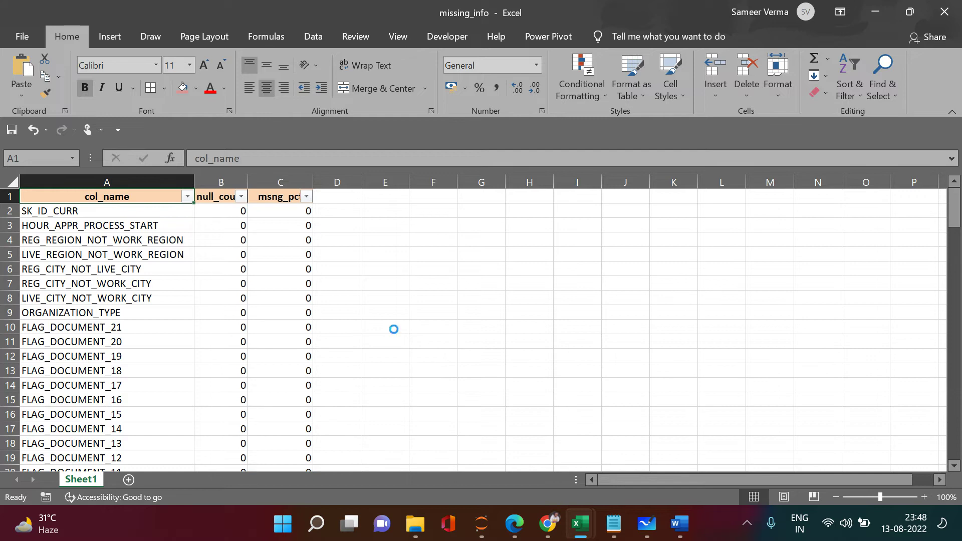
pyautogui.hotkey('alt', 'Down')
pyautogui.write('EXT_SOURCE_2')
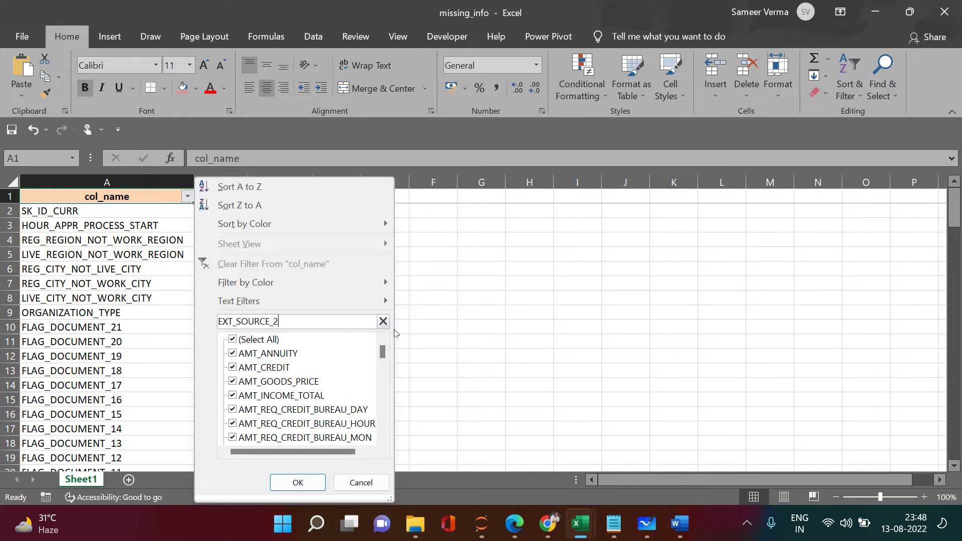
# Filter col_name to EXT_SOURCE_2 and read its 660 nulls and 0.2146 missing share.
pyautogui.press('Return')
pyautogui.press('Up')
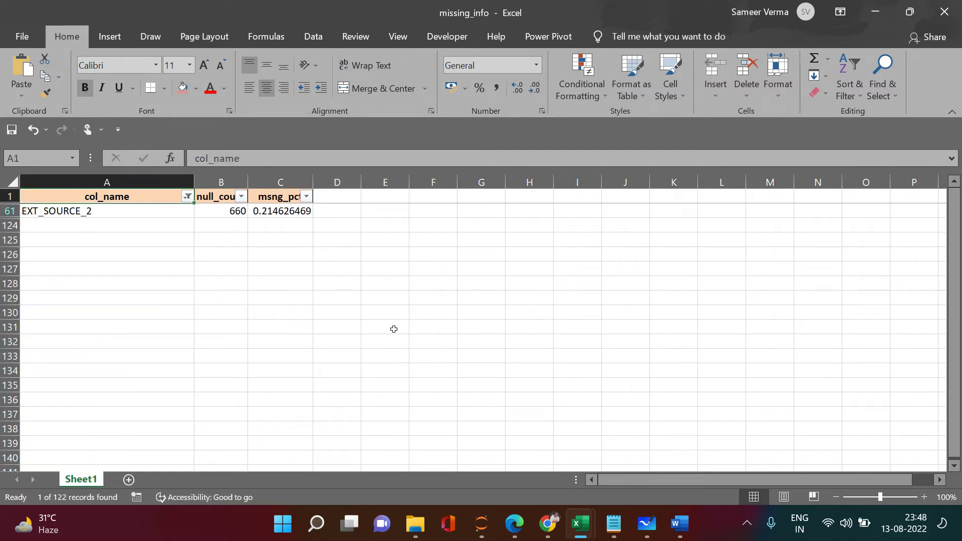
pyautogui.press('Down')
pyautogui.press('Right')
pyautogui.press('Right')
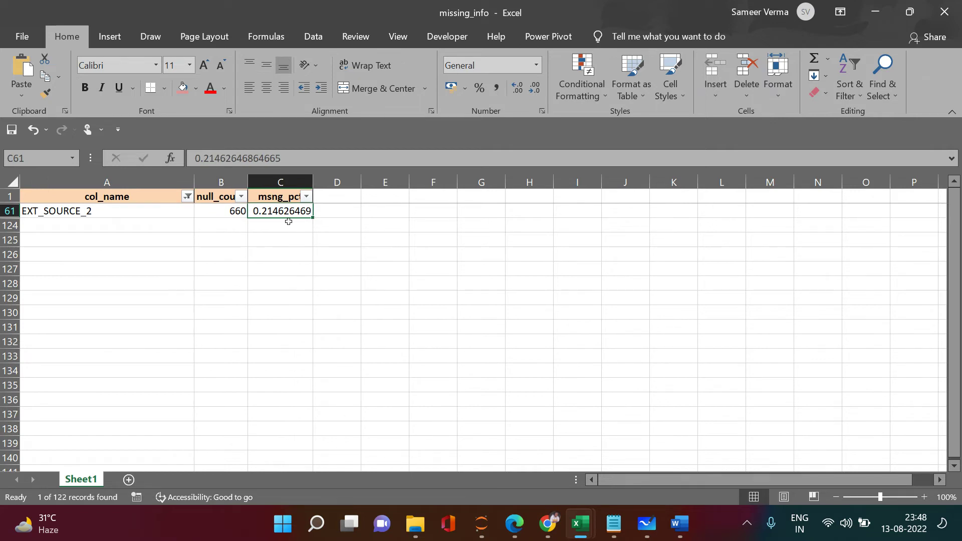
pyautogui.press('Up')
pyautogui.press('Left')
pyautogui.press('Left')
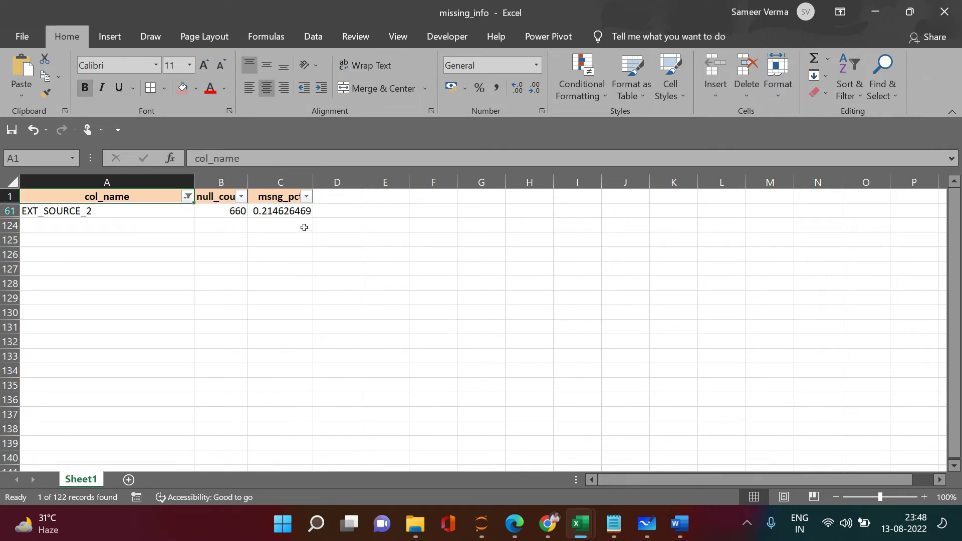
pyautogui.press('Down')
pyautogui.press('Up')
# Replace the head() preview with a corr() call on EXT_SOURCE_2, EXT_SOURCE_3 and TARGET.
pyautogui.hotkey('alt', 'Tab')
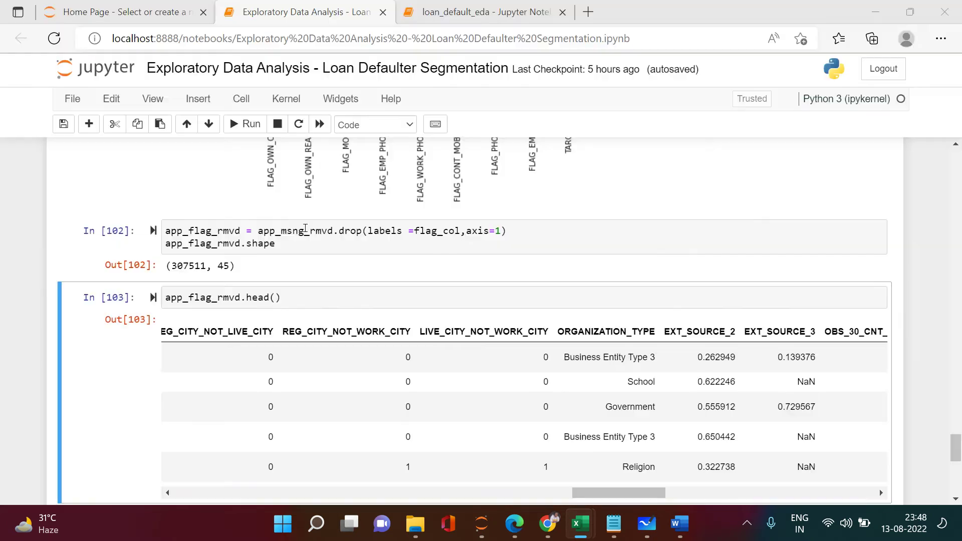
pyautogui.click(623, 353)
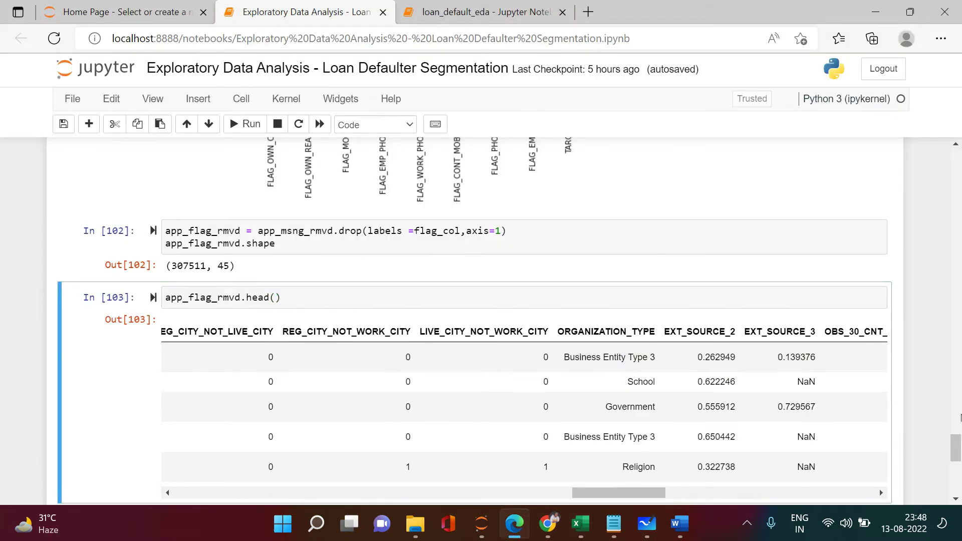
pyautogui.moveTo(957, 448); pyautogui.dragTo(956, 451)
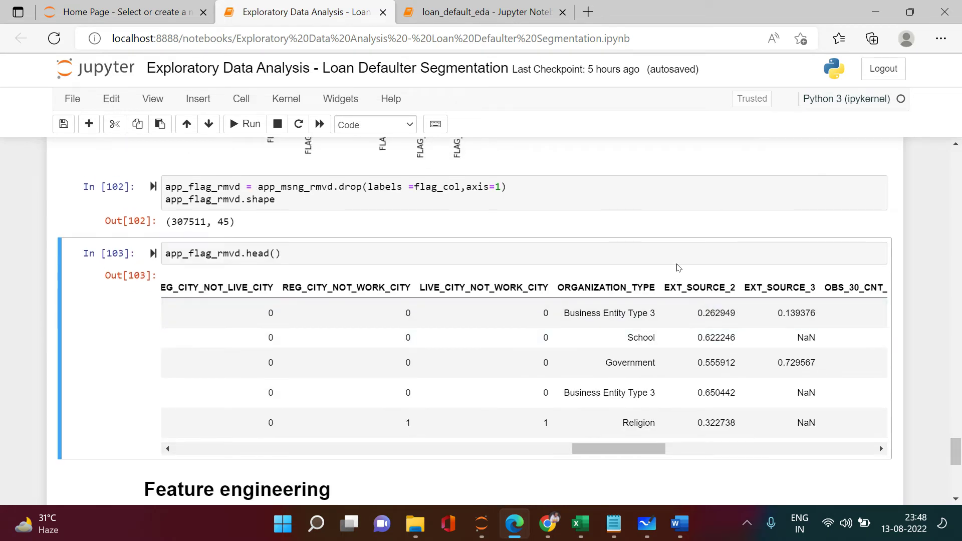
pyautogui.click(683, 249)
pyautogui.press('BackSpace')
pyautogui.press('BackSpace')
pyautogui.press('BackSpace')
pyautogui.press('BackSpace')
pyautogui.press('BackSpace')
pyautogui.press('BackSpace')
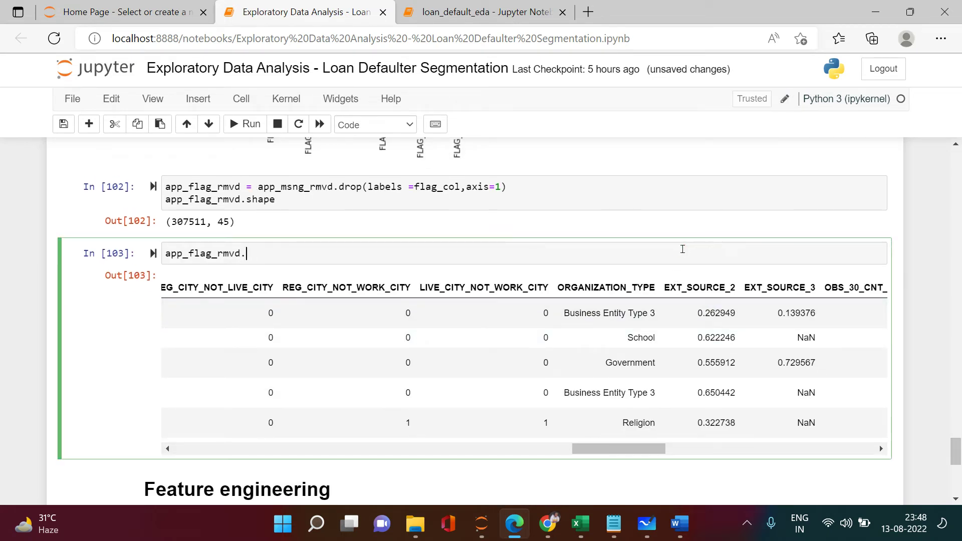
pyautogui.write('[')
pyautogui.write("['")
pyautogui.write('EXT_SOURCE_2')
pyautogui.write(',')
pyautogui.write("'EXT_SOURCE_3'")
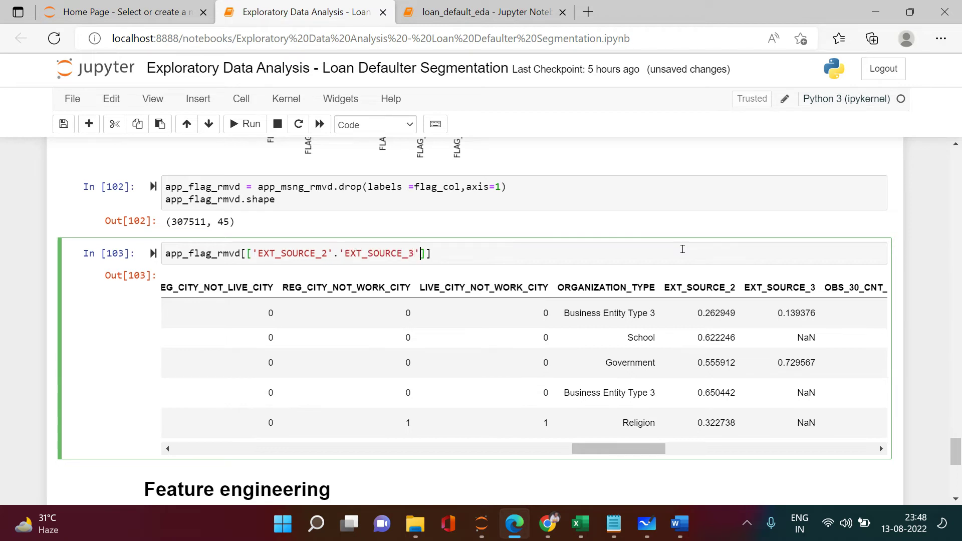
pyautogui.write(",'")
pyautogui.write('TARGET')
pyautogui.write('.corr()')
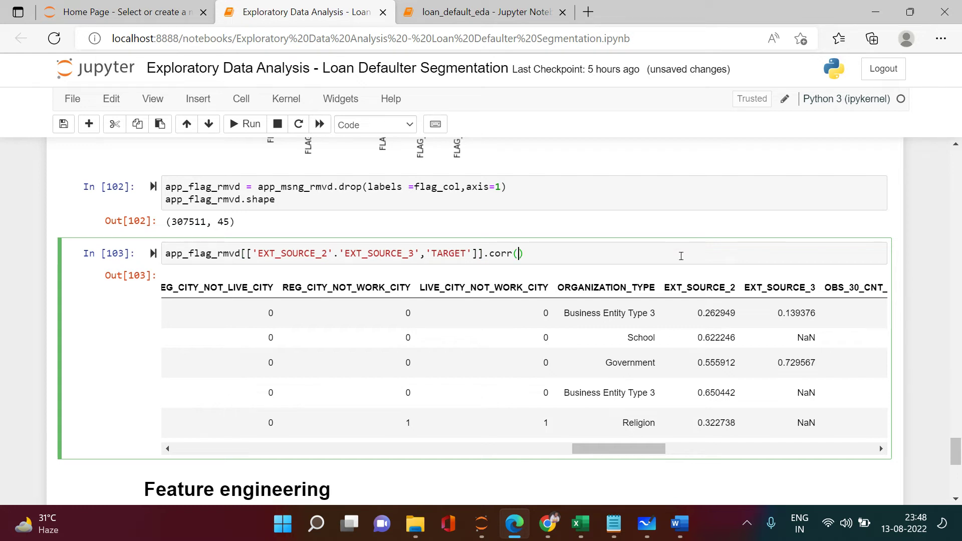
pyautogui.hotkey('ctrl', 'Return')
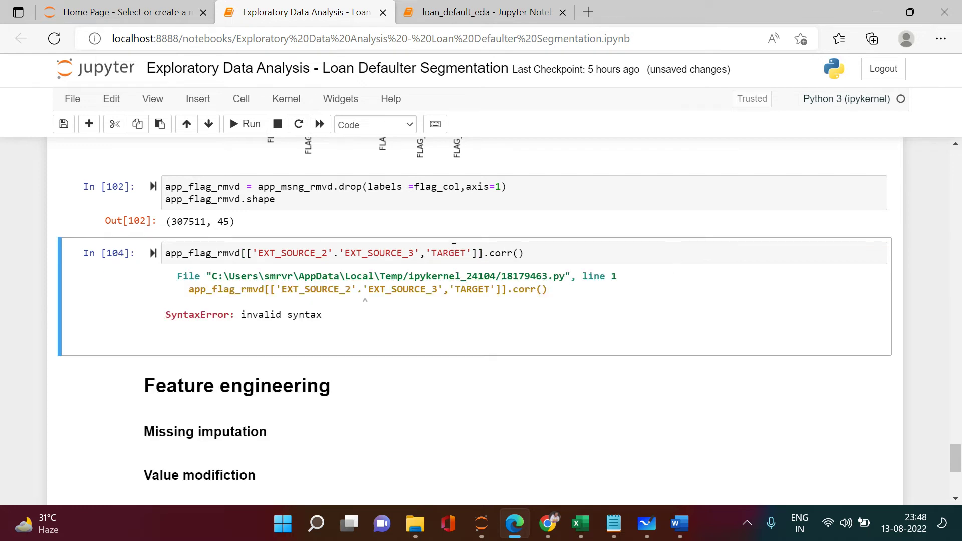
# Change the stray period between the column names to a comma and rerun the correlation cell.
pyautogui.click(341, 256)
pyautogui.press('BackSpace')
pyautogui.write(',')
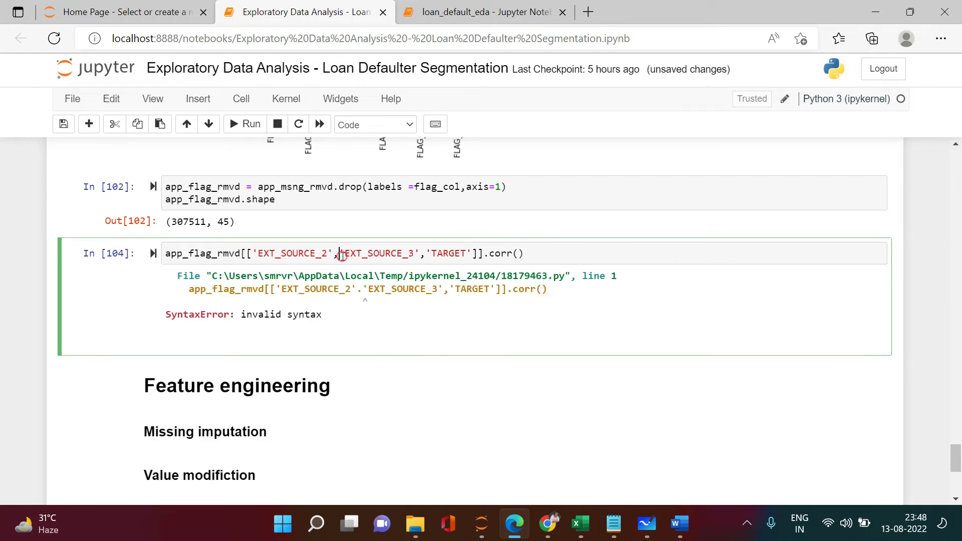
pyautogui.hotkey('ctrl', 'Return')
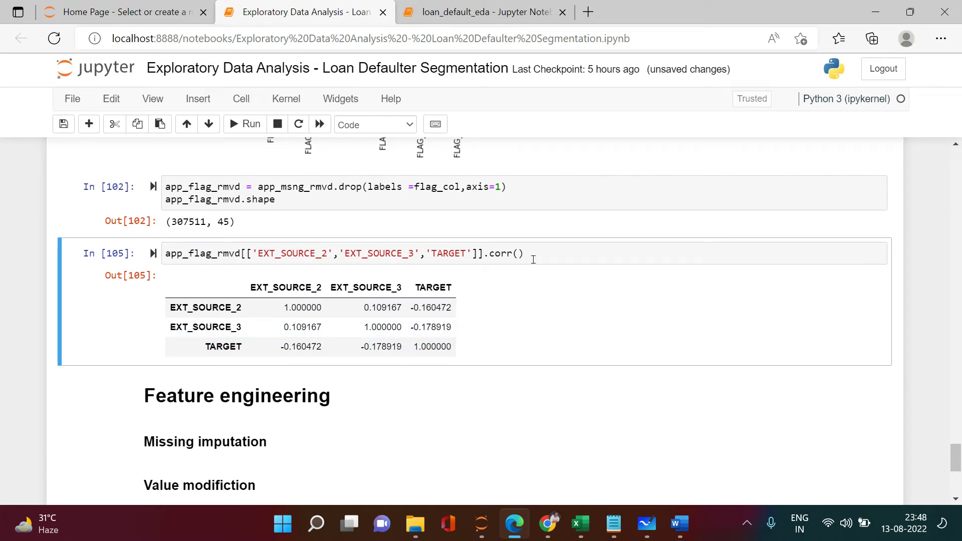
pyautogui.click(534, 258)
# Wrap the .corr() expression in round(..., 2) so the table shows 0.11, -0.16 and -0.18.
pyautogui.press('Home')
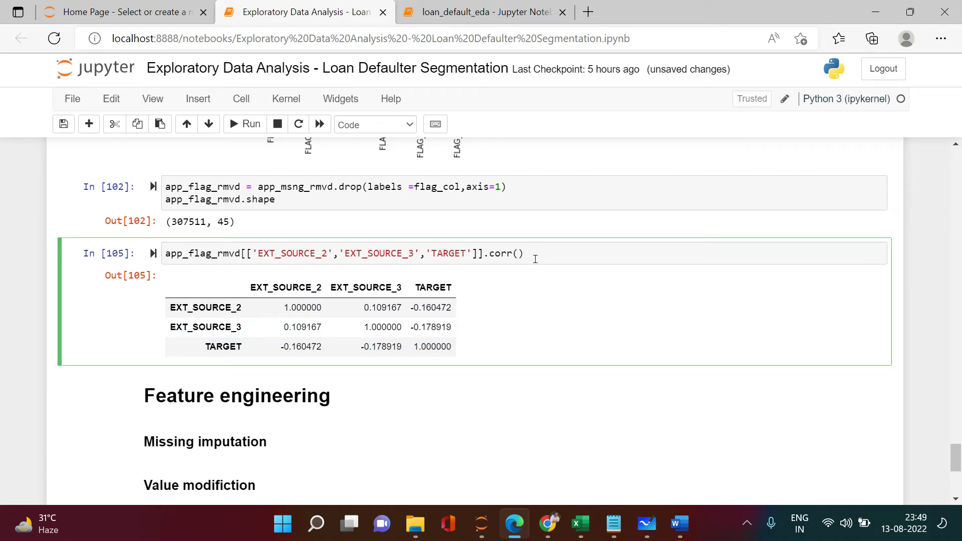
pyautogui.write('round')
pyautogui.hotkey('shift', 'End')
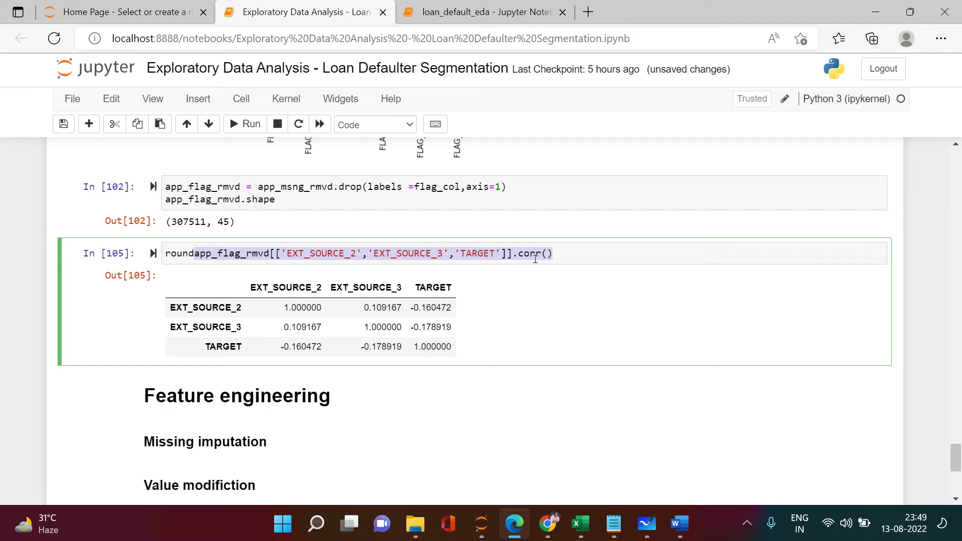
pyautogui.write('(')
pyautogui.press('End')
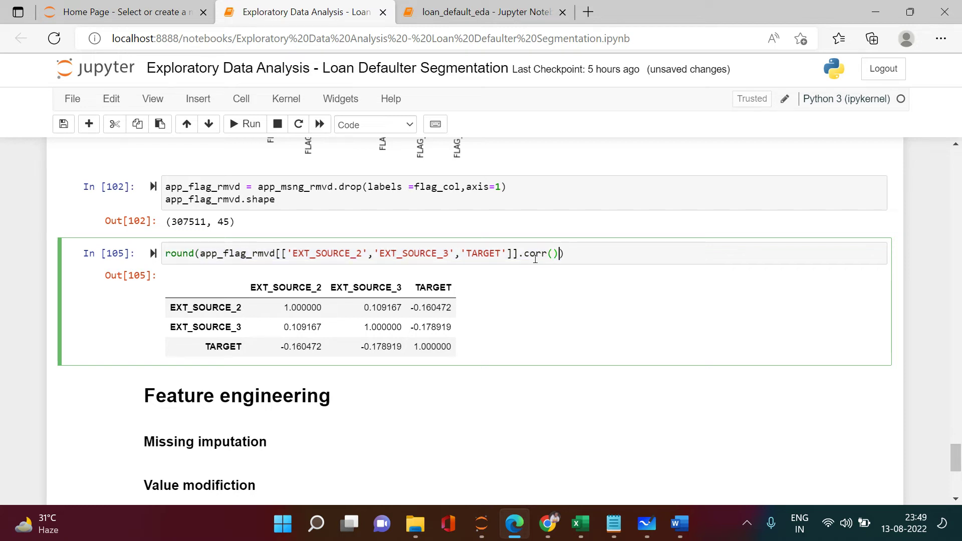
pyautogui.write(',2')
pyautogui.hotkey('ctrl', 'Return')
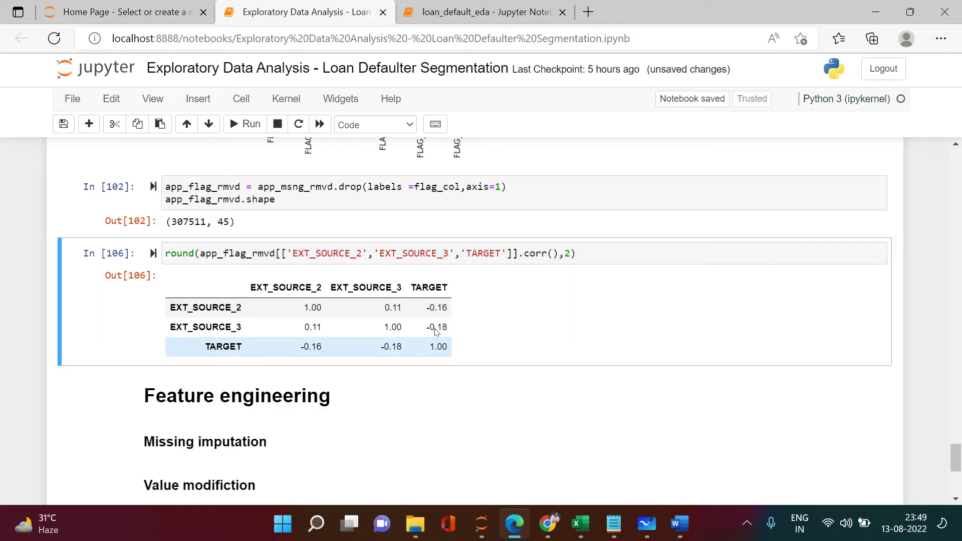
pyautogui.click(612, 252)
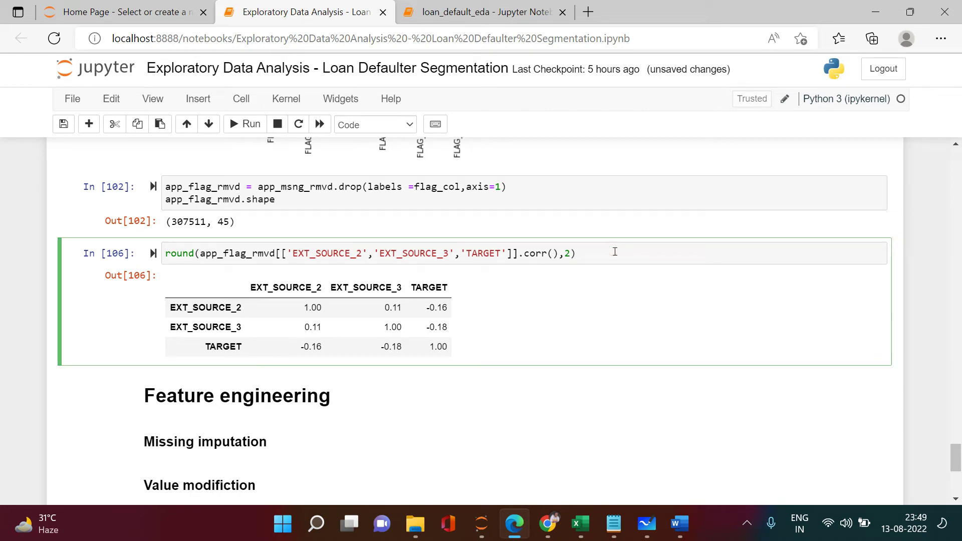
pyautogui.press('Home')
pyautogui.write('sns.head')
# Wrap the rounded correlations in sns.heatmap with cmpa='coolwarm', linewidths=.5 and annot=True.
pyautogui.hotkey('shift', 'End')
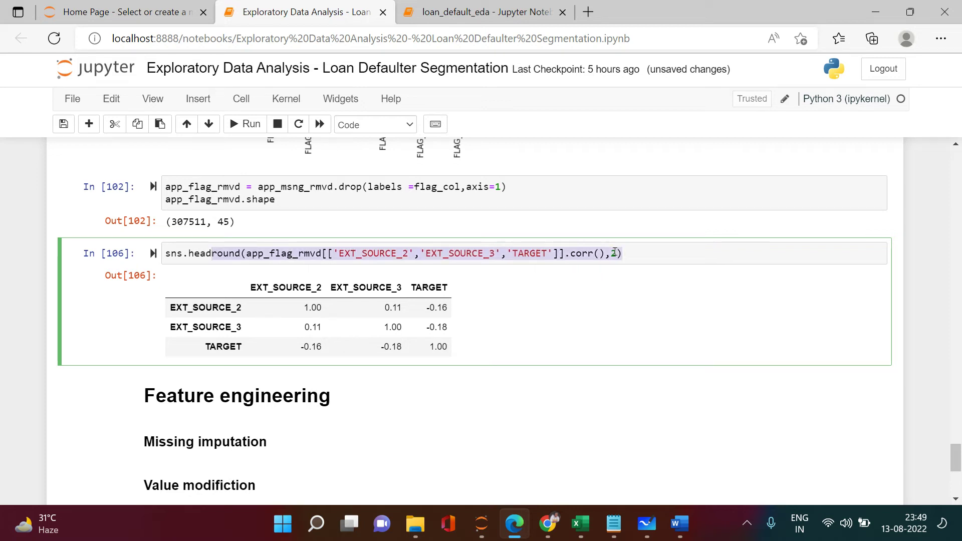
pyautogui.press('Left')
pyautogui.press('BackSpace')
pyautogui.write('tmapround')
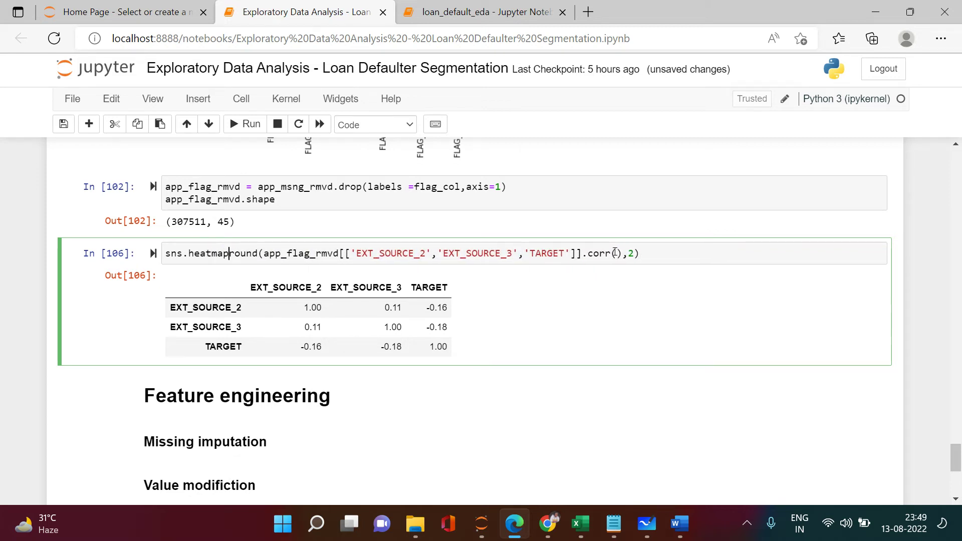
pyautogui.write('(')
pyautogui.press('End')
pyautogui.write(')')
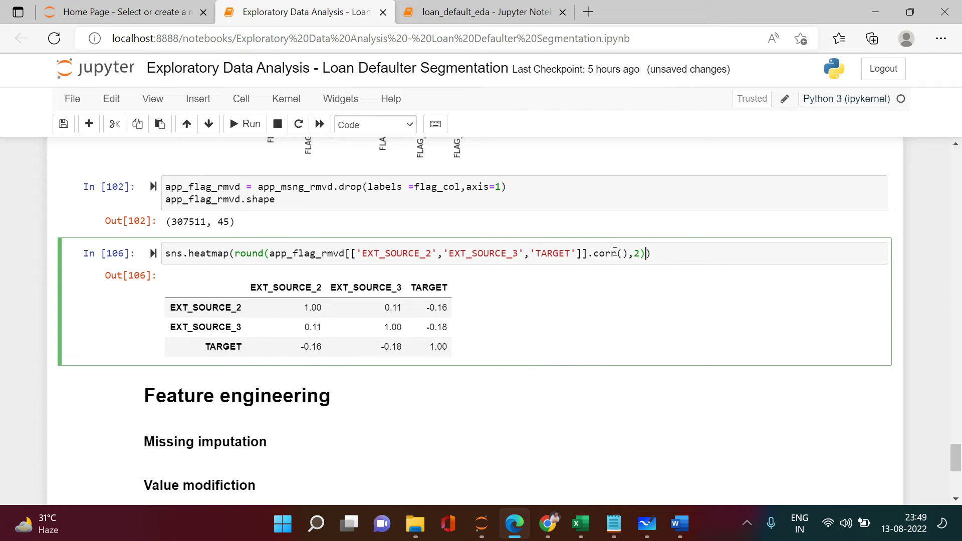
pyautogui.press('Left')
pyautogui.write(',')
pyautogui.write("cmpa='")
pyautogui.write('coolwa')
pyautogui.write("rm',")
pyautogui.write('line')
pyautogui.press('Tab')
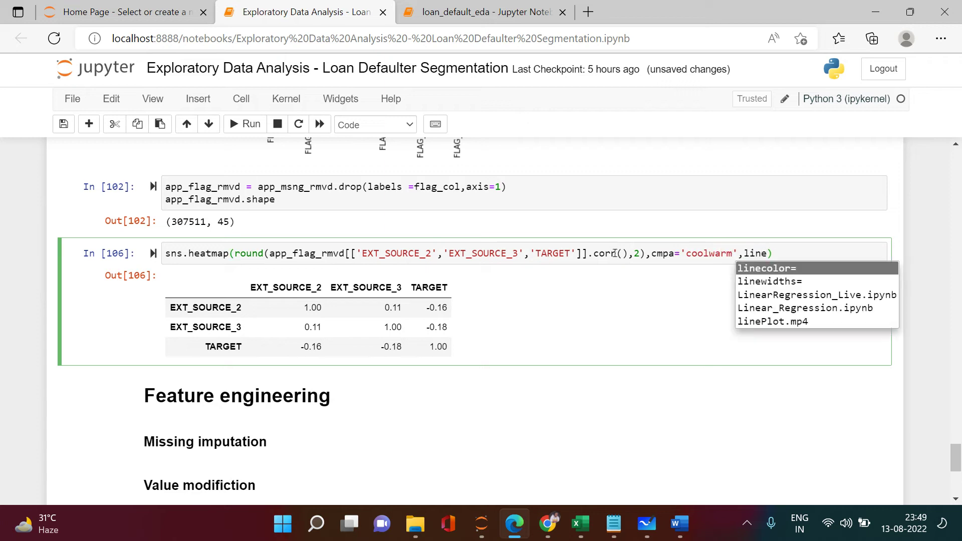
pyautogui.press('Down')
pyautogui.press('Return')
pyautogui.write('.')
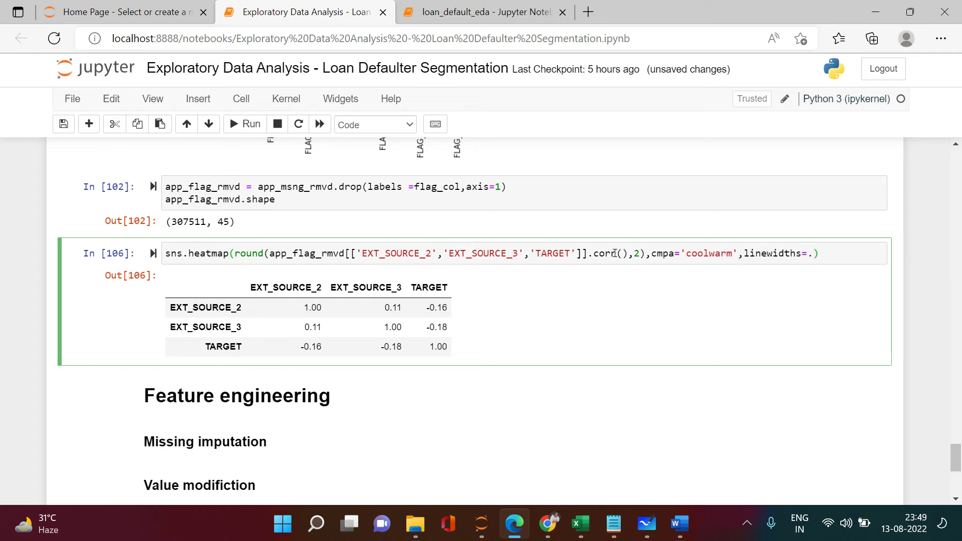
pyautogui.write('5,')
pyautogui.write('ann')
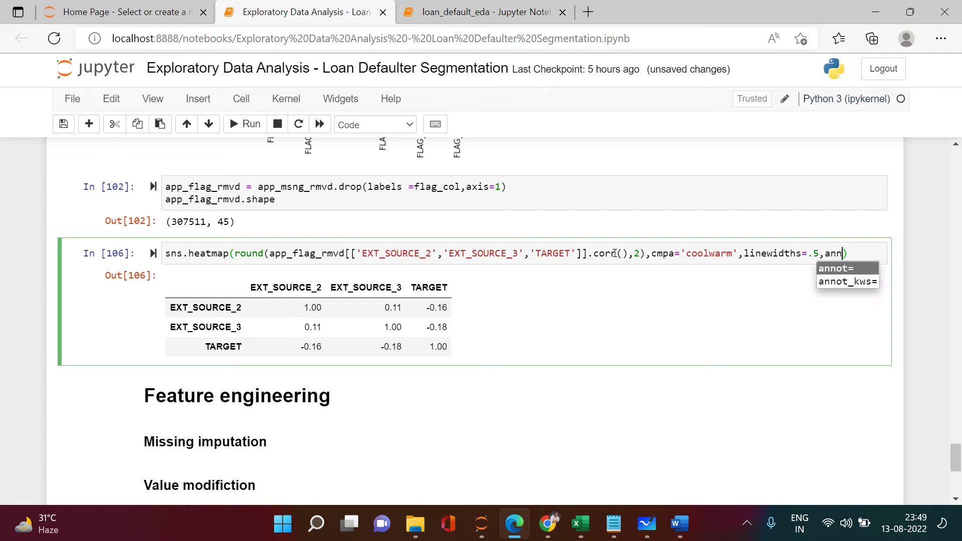
pyautogui.press('Return')
pyautogui.write('Tr')
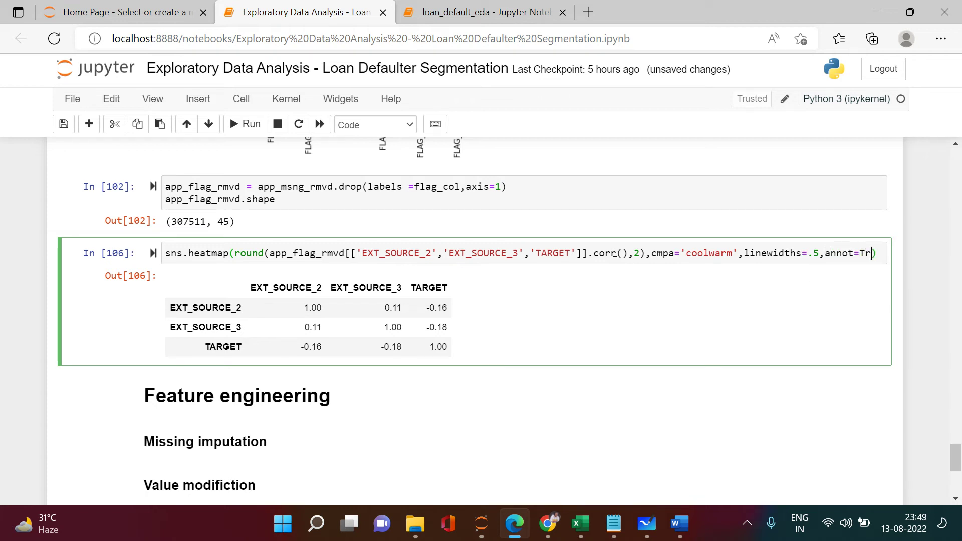
pyautogui.press('Tab')
pyautogui.press('Return')
pyautogui.hotkey('shift', 'Return')
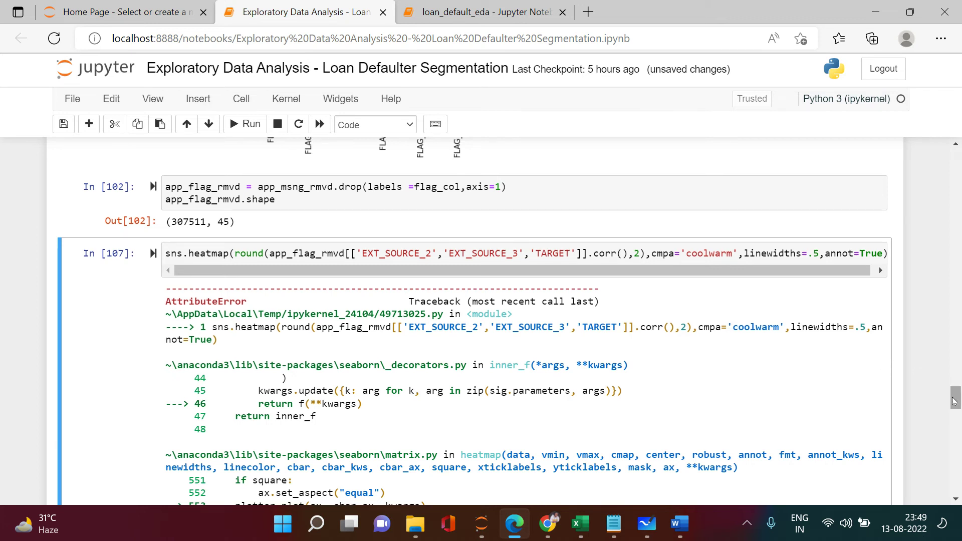
# Add data= to the heatmap call, rerun it, then fix the misspelled cmpa argument.
pyautogui.click(233, 254)
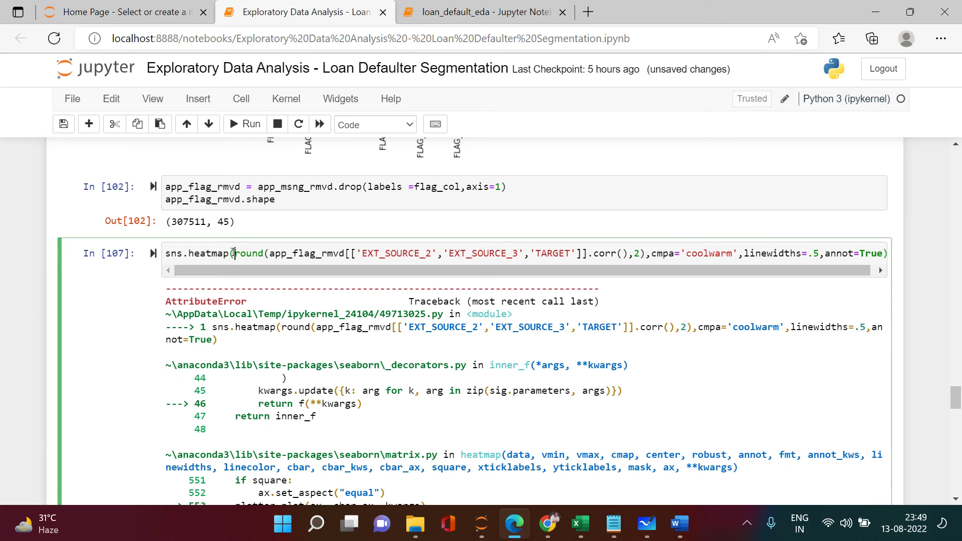
pyautogui.write('data=')
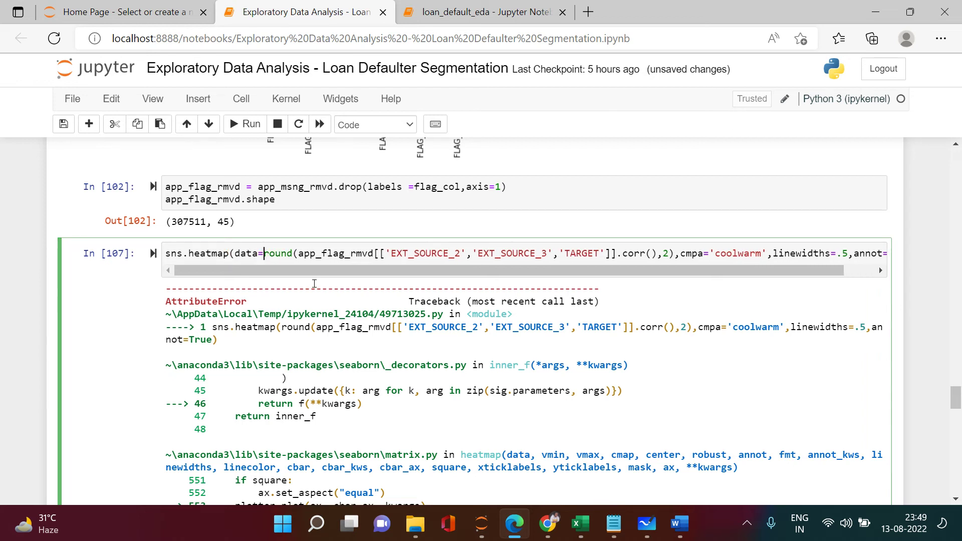
pyautogui.hotkey('ctrl', 'Return')
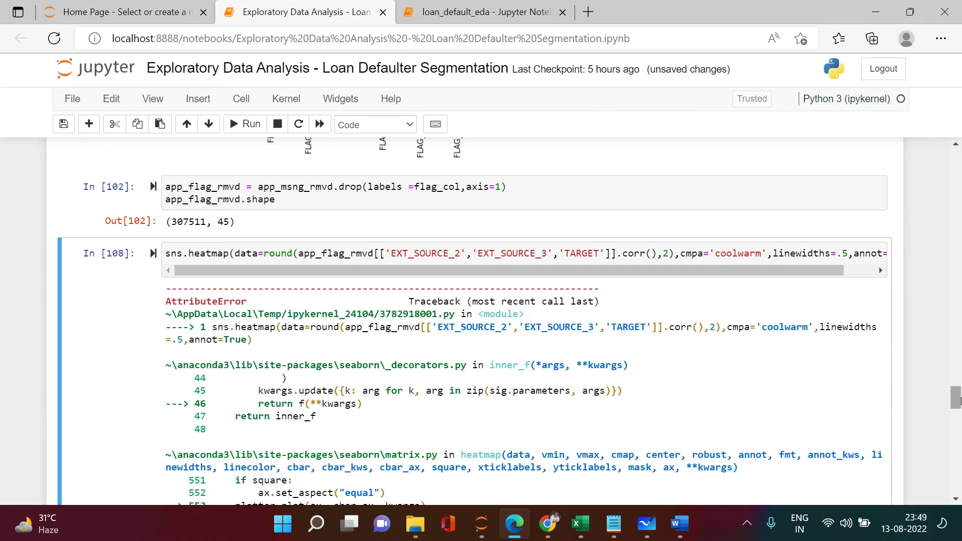
pyautogui.moveTo(953, 403); pyautogui.dragTo(954, 460)
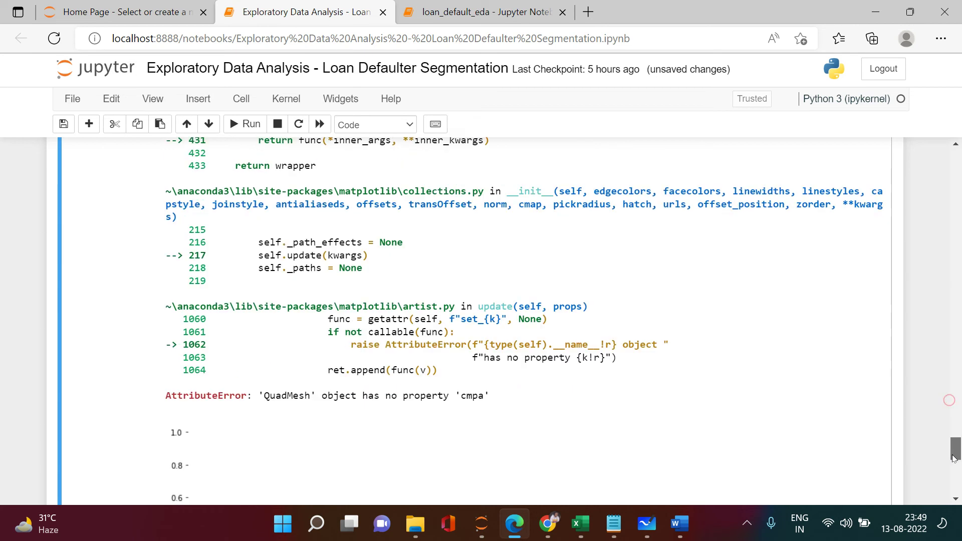
pyautogui.moveTo(955, 460); pyautogui.dragTo(953, 456)
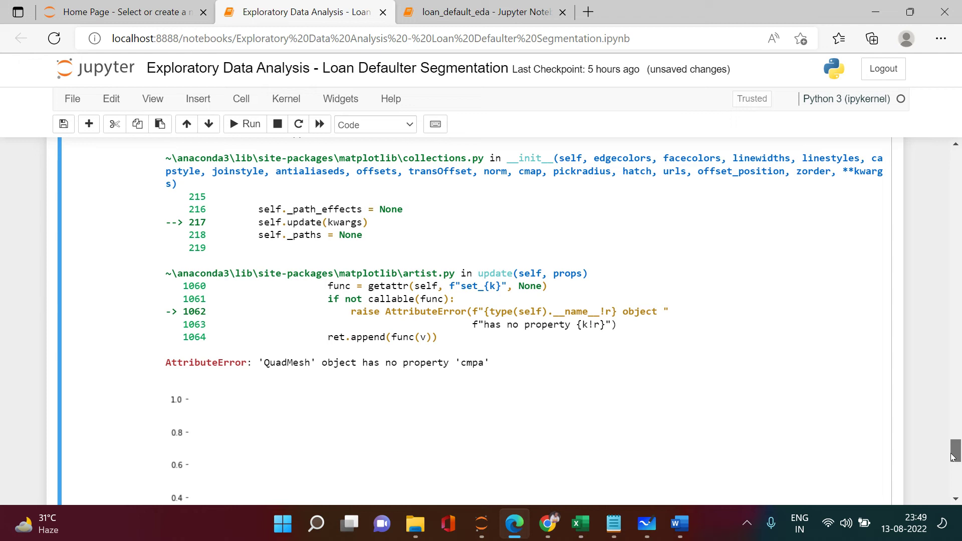
pyautogui.moveTo(953, 456); pyautogui.dragTo(954, 402)
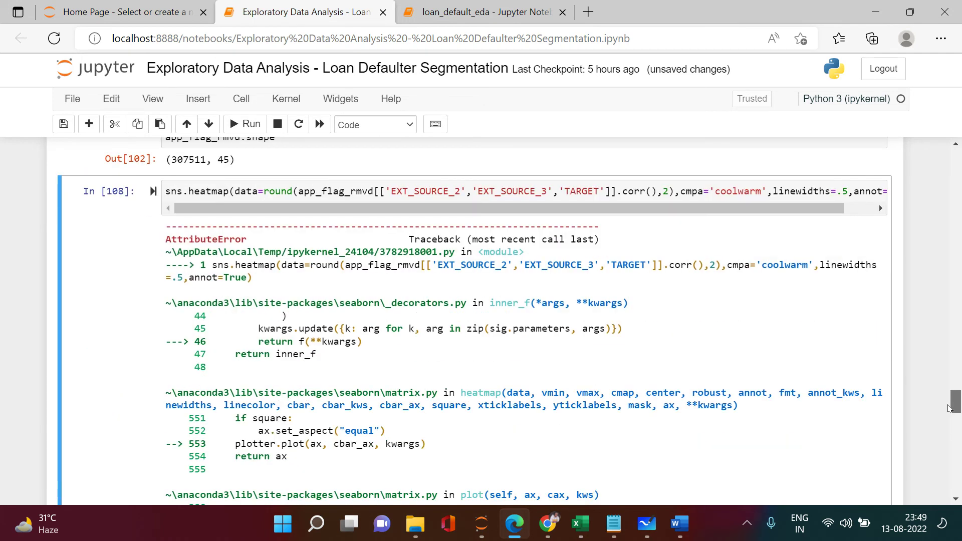
pyautogui.doubleClick(692, 192)
pyautogui.write('cmap')
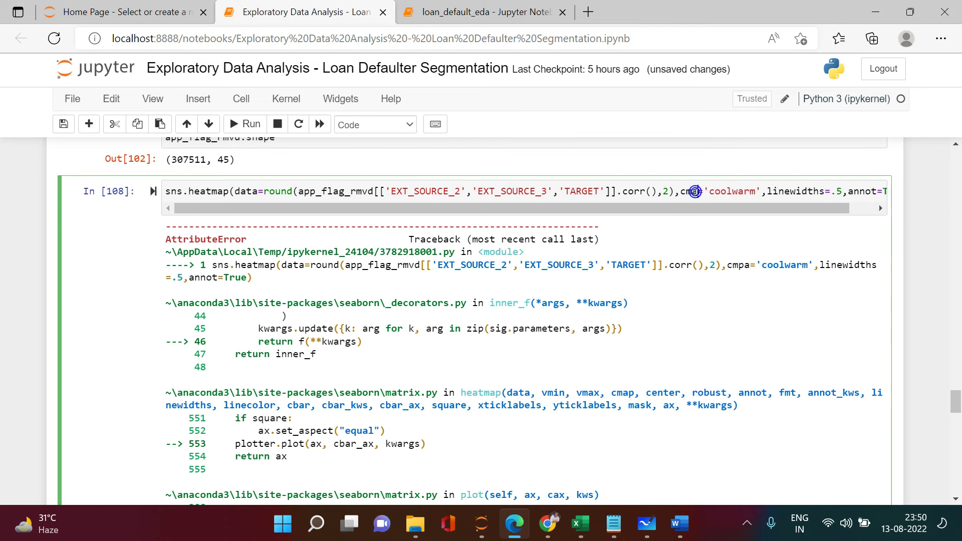
pyautogui.hotkey('ctrl', 'Return')
pyautogui.moveTo(378, 395)
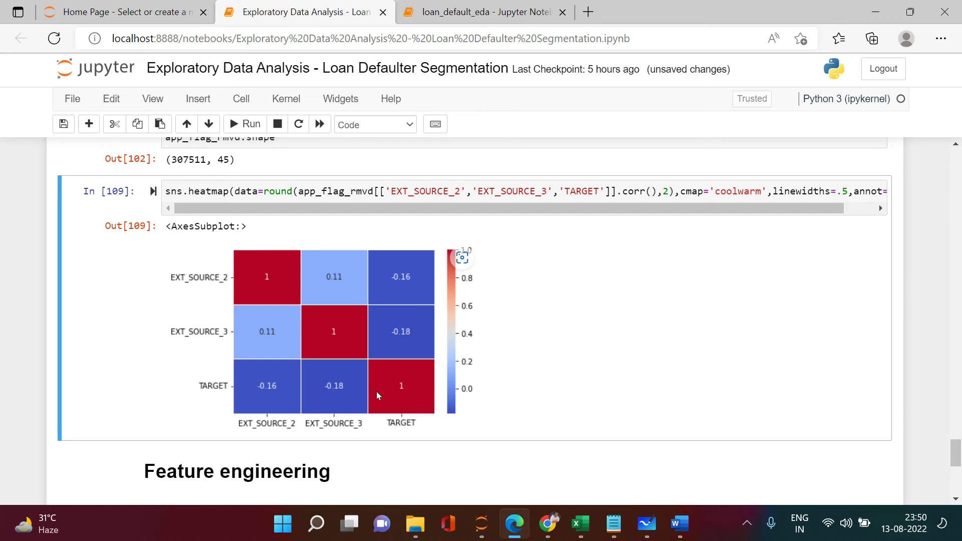
# Insert an empty cell below the rendered coolwarm heatmap.
pyautogui.press('b')
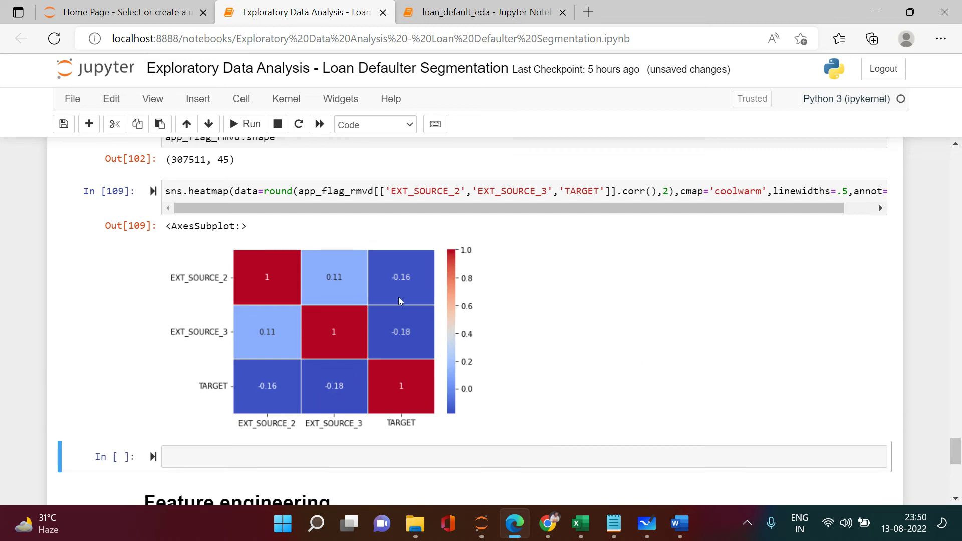
# Write the app_flag_rmvd.drop line, copying the EXT_SOURCE_2 and EXT_SOURCE_3 names from the heatmap cell.
pyautogui.click(321, 462)
pyautogui.write('ap')
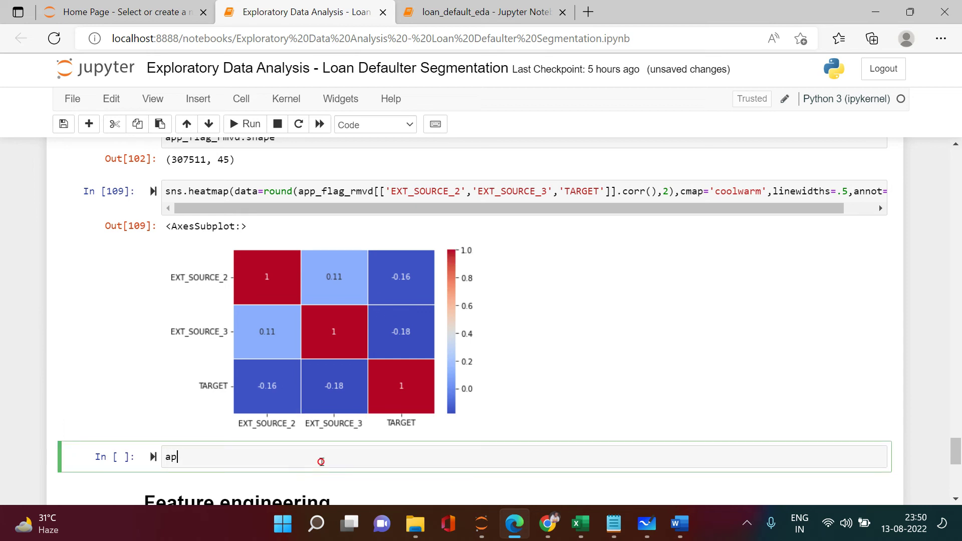
pyautogui.write('p_score')
pyautogui.write('_col')
pyautogui.write('_rmvd =')
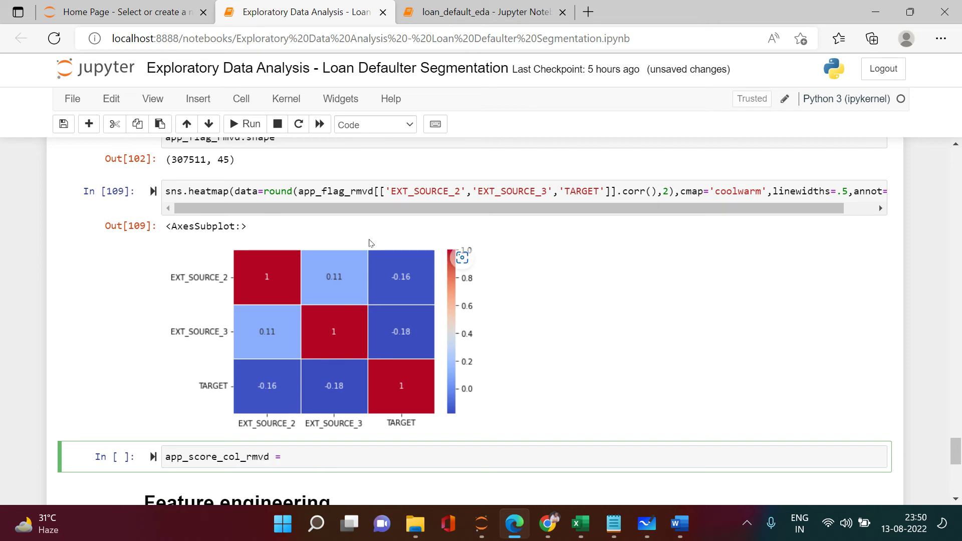
pyautogui.doubleClick(323, 191)
pyautogui.hotkey('ctrl', 'c')
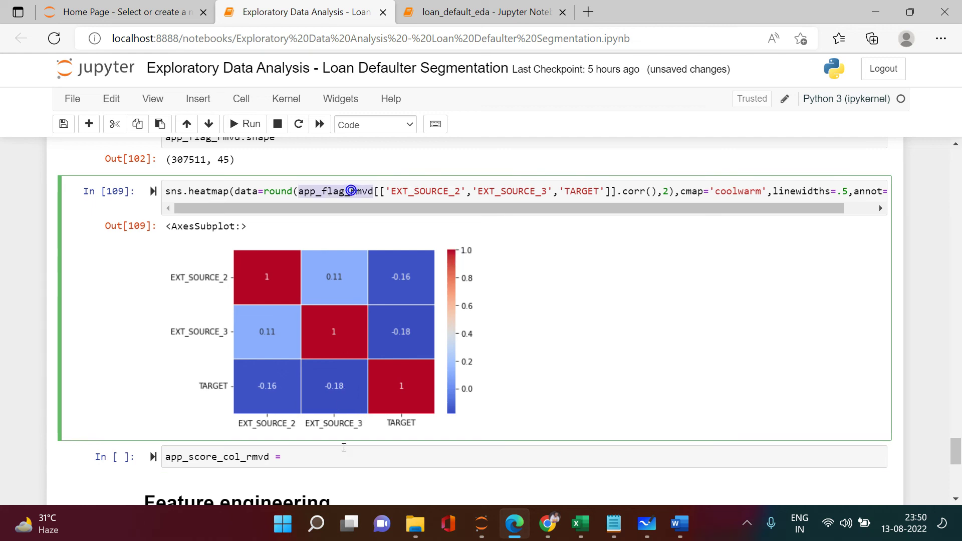
pyautogui.click(327, 455)
pyautogui.hotkey('ctrl', 'v')
pyautogui.write('[[')
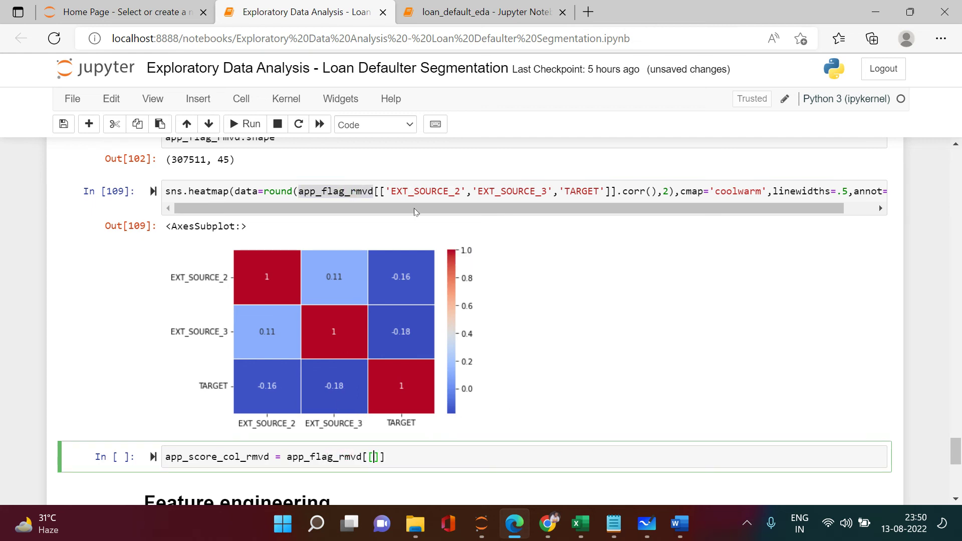
pyautogui.click(393, 194)
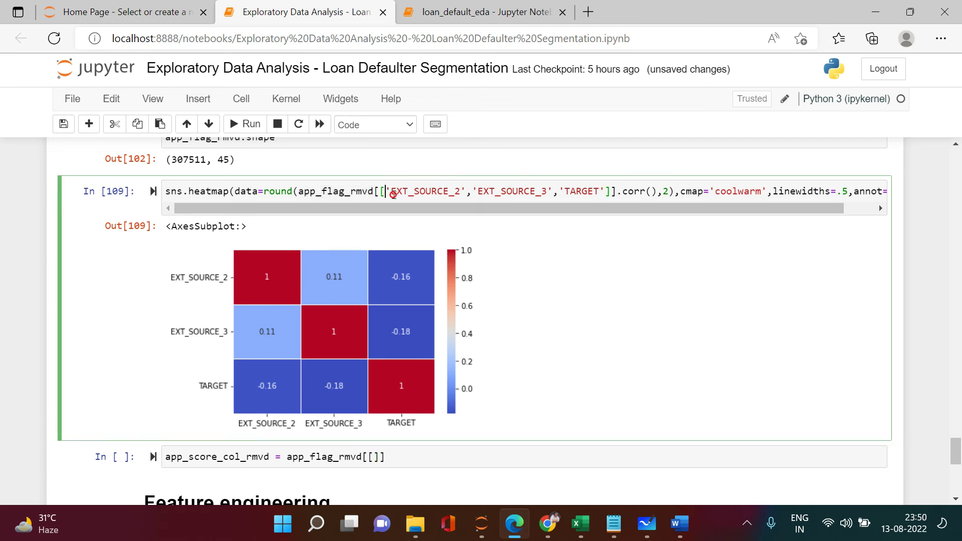
pyautogui.press('Left')
pyautogui.hotkey('shift', 'Right')
pyautogui.hotkey('shift', 'Right')
pyautogui.hotkey('shift', 'Right')
pyautogui.hotkey('shift', 'Right')
pyautogui.hotkey('shift', 'Right')
pyautogui.hotkey('shift', 'Right')
pyautogui.hotkey('shift', 'Left')
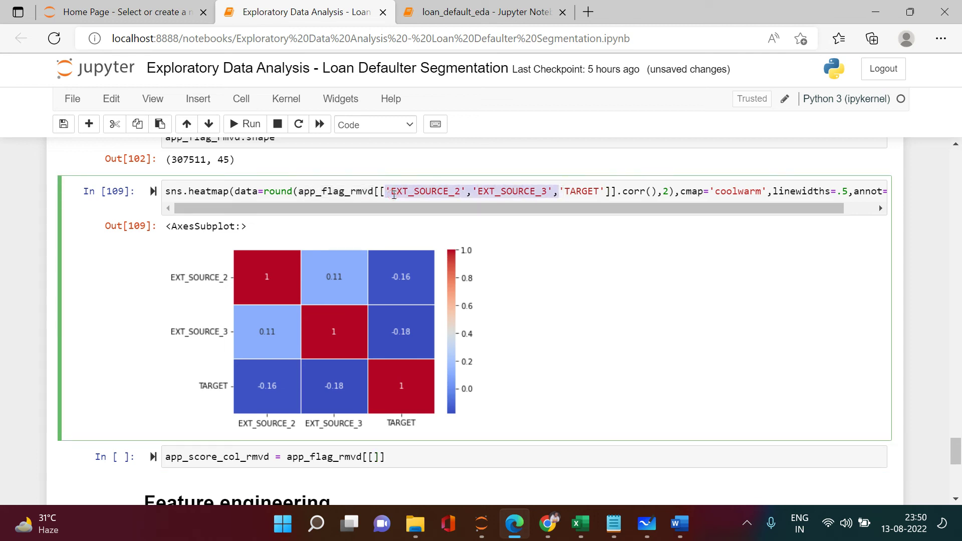
pyautogui.hotkey('shift', 'Left')
pyautogui.hotkey('ctrl', 'c')
pyautogui.click(432, 458)
pyautogui.press('Left')
pyautogui.press('Left')
pyautogui.hotkey('ctrl', 'v')
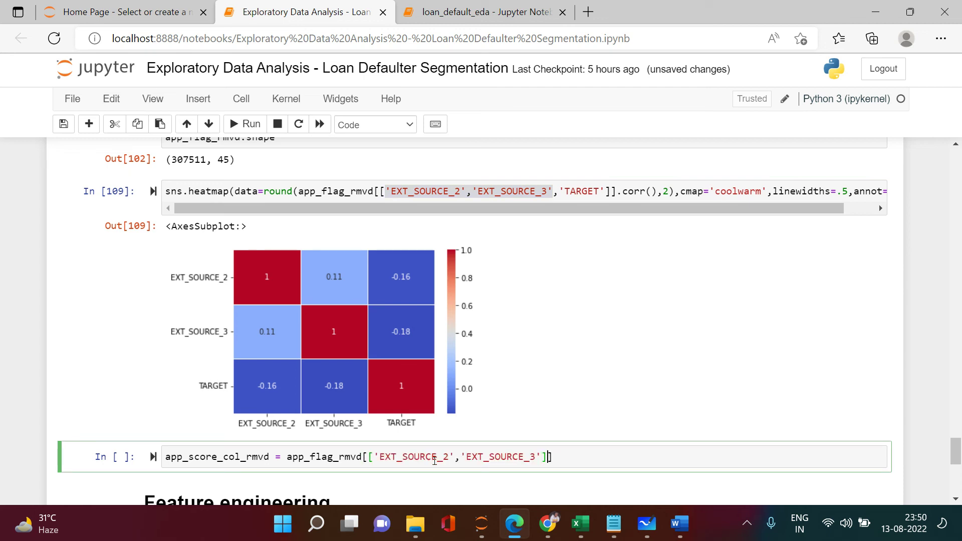
pyautogui.press('Right')
pyautogui.write(',axi')
pyautogui.write('s')
pyautogui.write('=1')
# Remove the extra bracket after drop, add an app_score_col_rmvd.shape line, and run the cell.
pyautogui.click(365, 456)
pyautogui.write('.')
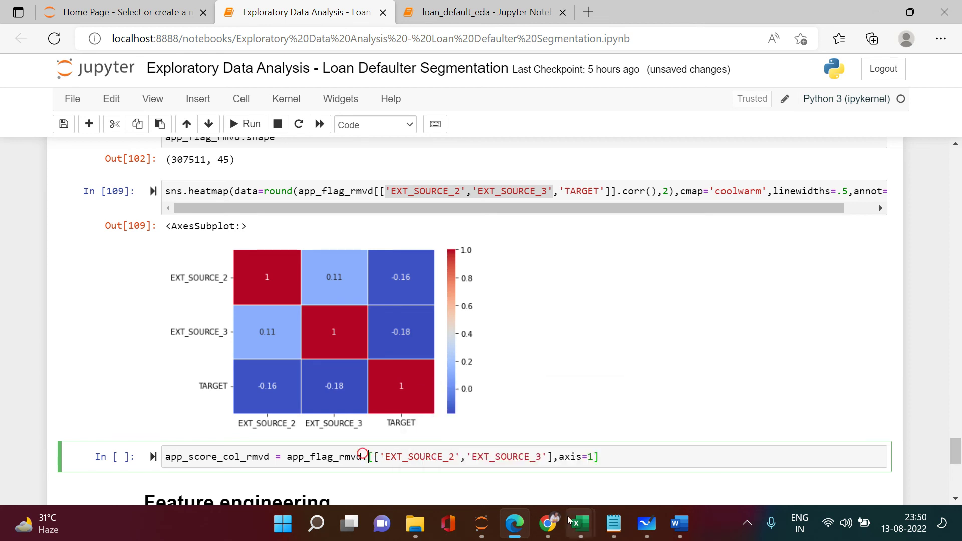
pyautogui.write('drop')
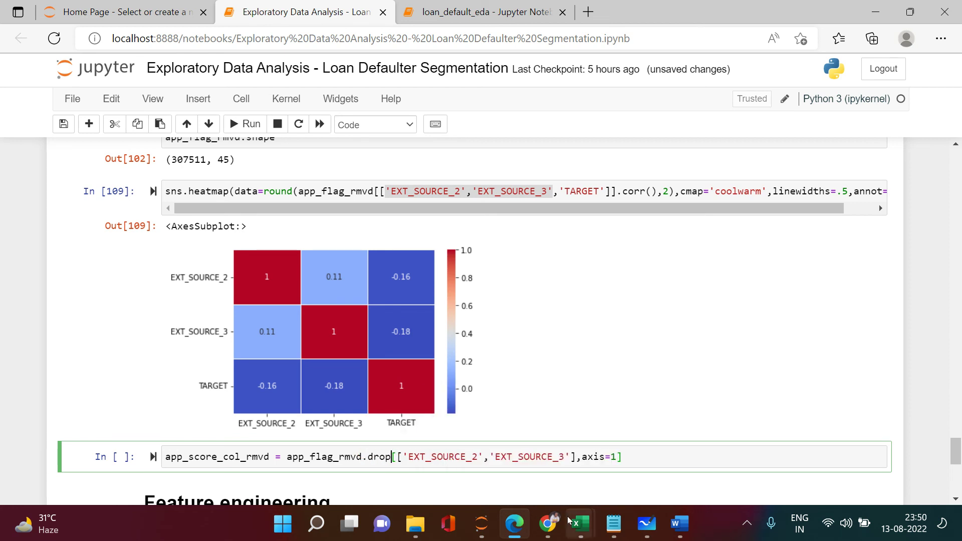
pyautogui.press('Delete')
pyautogui.press('End')
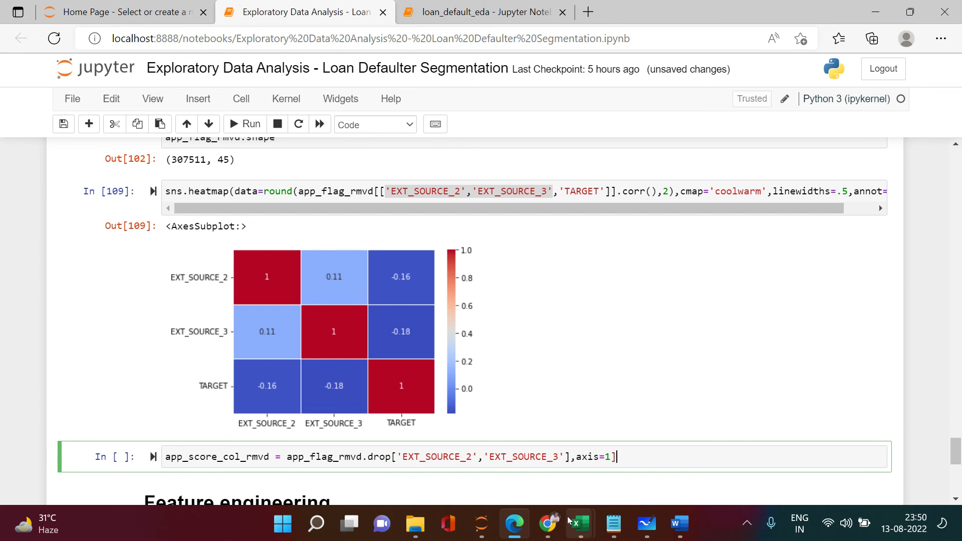
pyautogui.press('Home')
pyautogui.hotkey('ctrl', 'shift', 'Right')
pyautogui.hotkey('ctrl', 'c')
pyautogui.press('End')
pyautogui.press('Return')
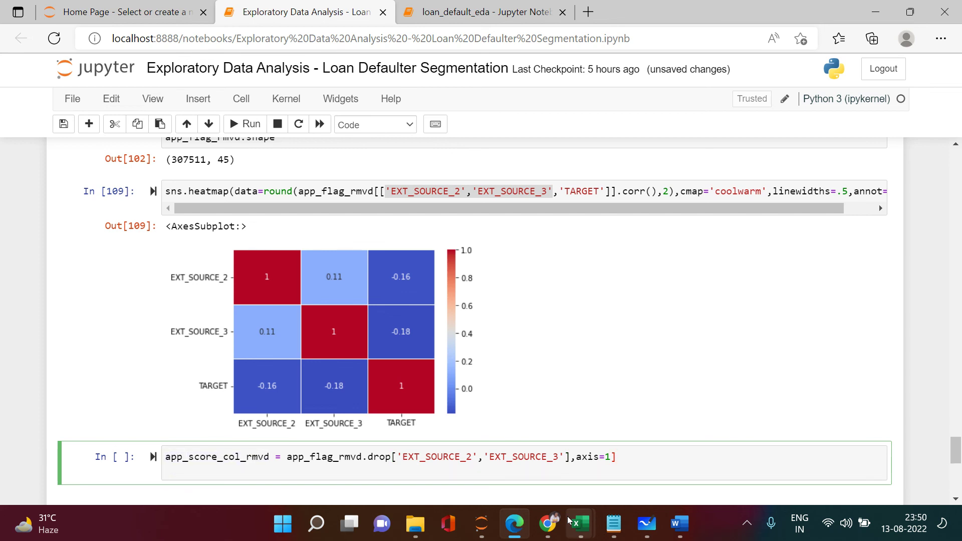
pyautogui.hotkey('ctrl', 'v')
pyautogui.write('s')
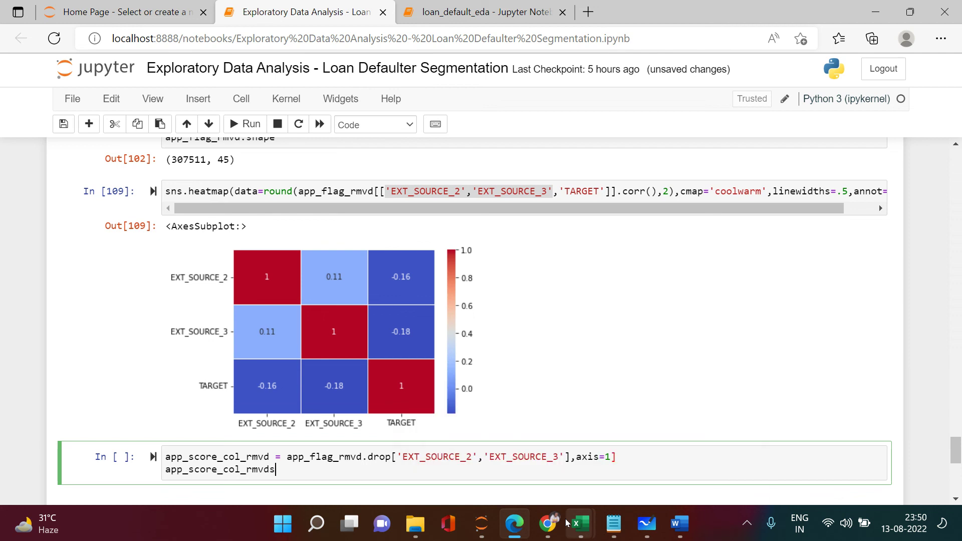
pyautogui.press('BackSpace')
pyautogui.write('.sh')
pyautogui.write('ape')
pyautogui.hotkey('shift', 'Return')
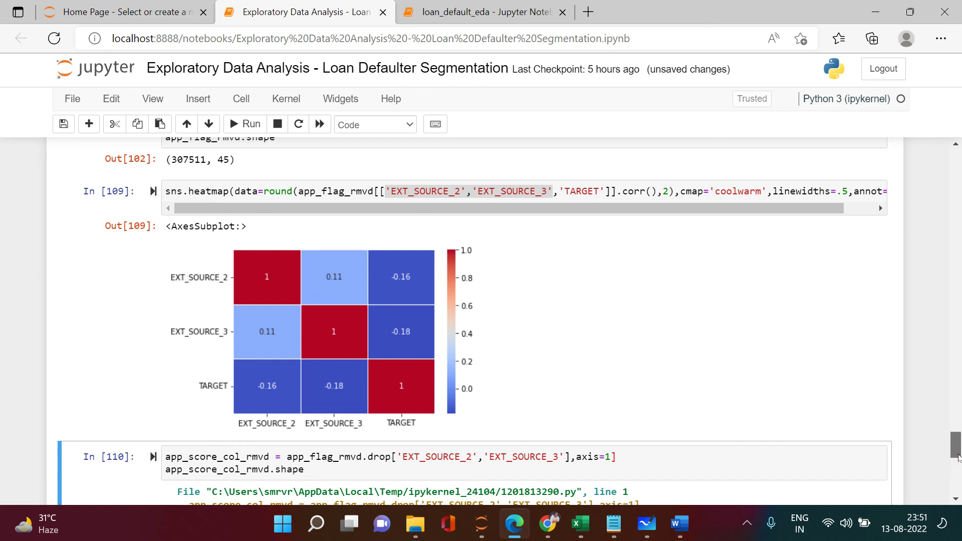
pyautogui.scroll(-2, 960, 470)
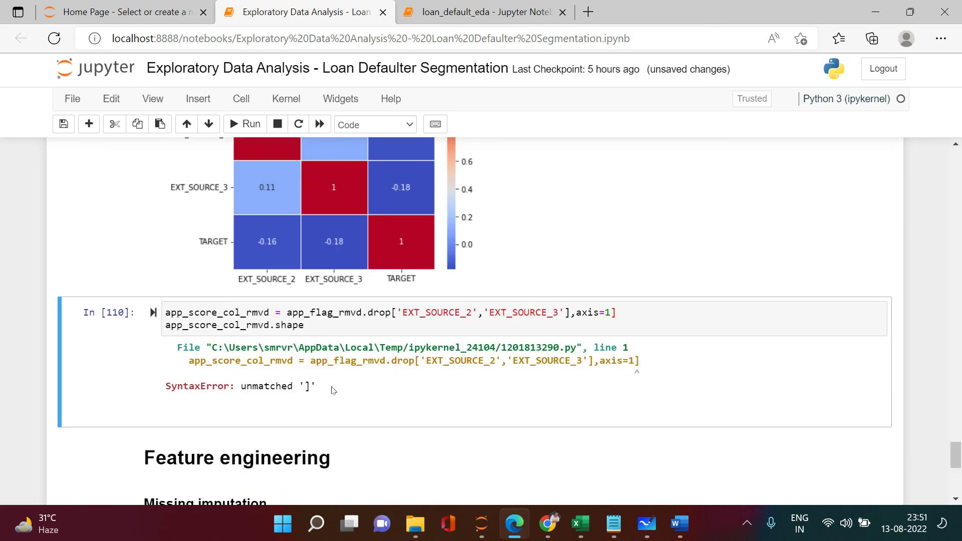
# Remove the stray brackets so drop(['EXT_SOURCE_2','EXT_SOURCE_3'],axis=1) runs, showing (307511, 43).
pyautogui.click(607, 315)
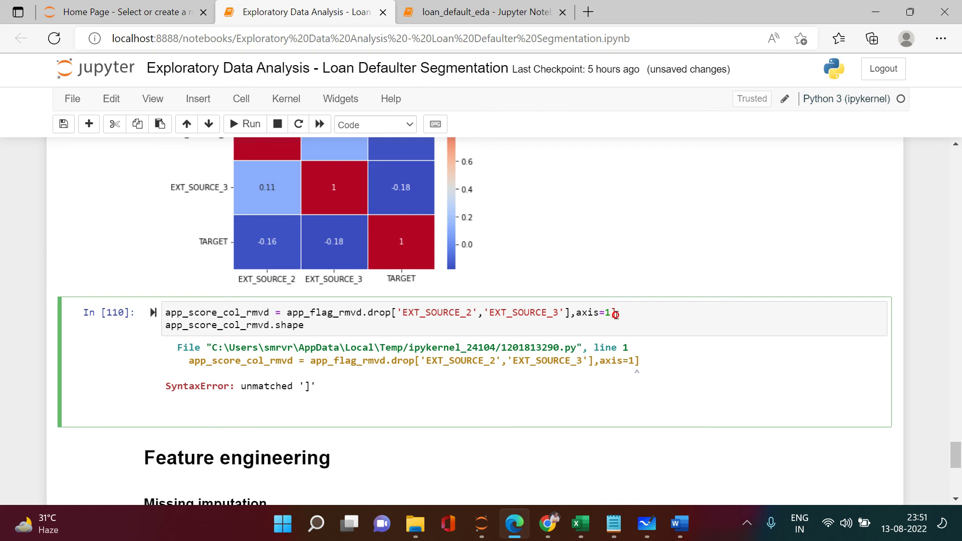
pyautogui.press('BackSpace')
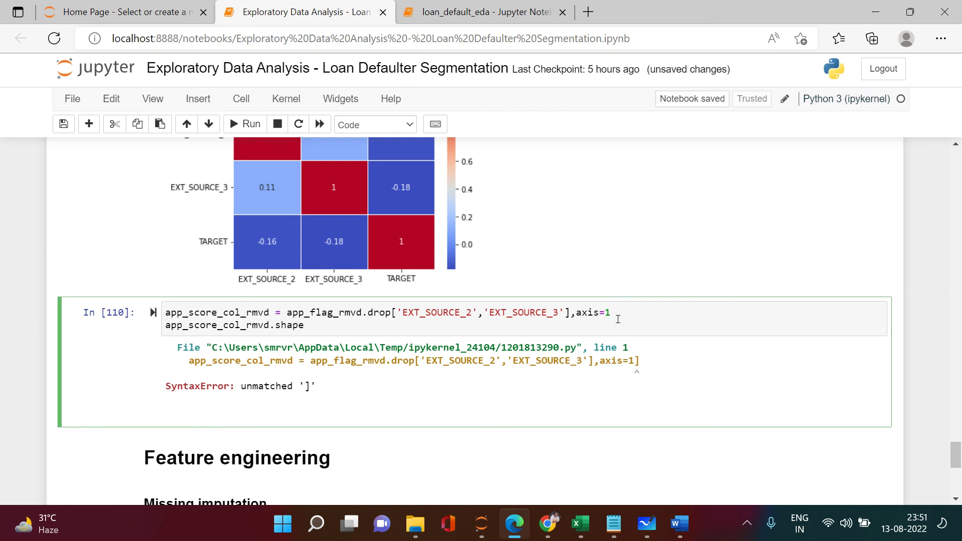
pyautogui.write(']')
pyautogui.hotkey('shift', 'Left')
pyautogui.hotkey('shift', 'Left')
pyautogui.hotkey('shift', 'Left')
pyautogui.hotkey('shift', 'Left')
pyautogui.hotkey('shift', 'Left')
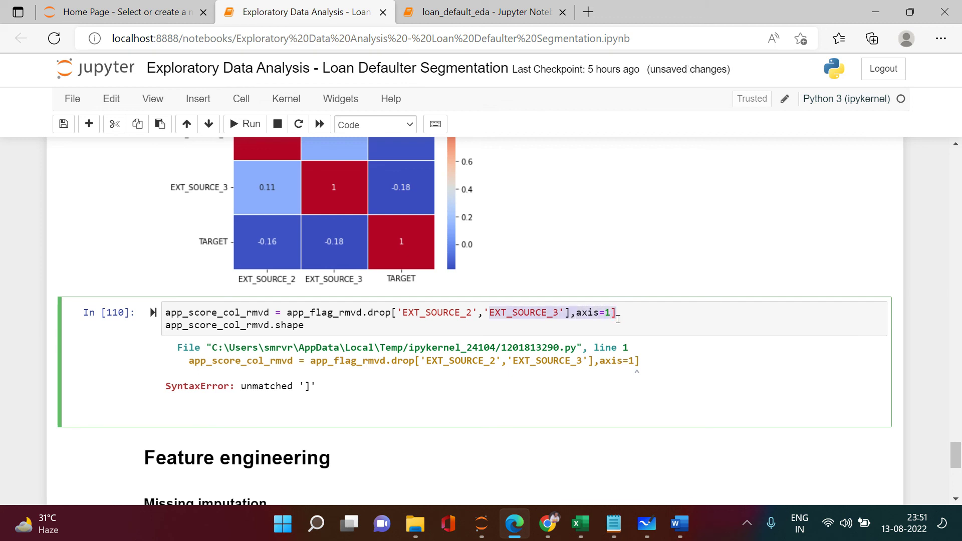
pyautogui.hotkey('shift', 'Left')
pyautogui.hotkey('shift', 'Left')
pyautogui.hotkey('shift', 'Left')
pyautogui.write('(')
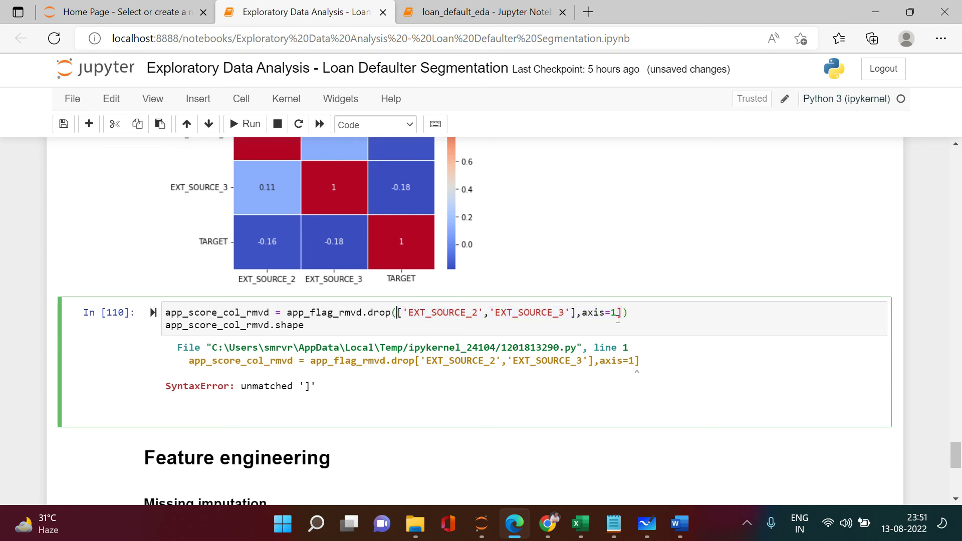
pyautogui.hotkey('shift', 'Return')
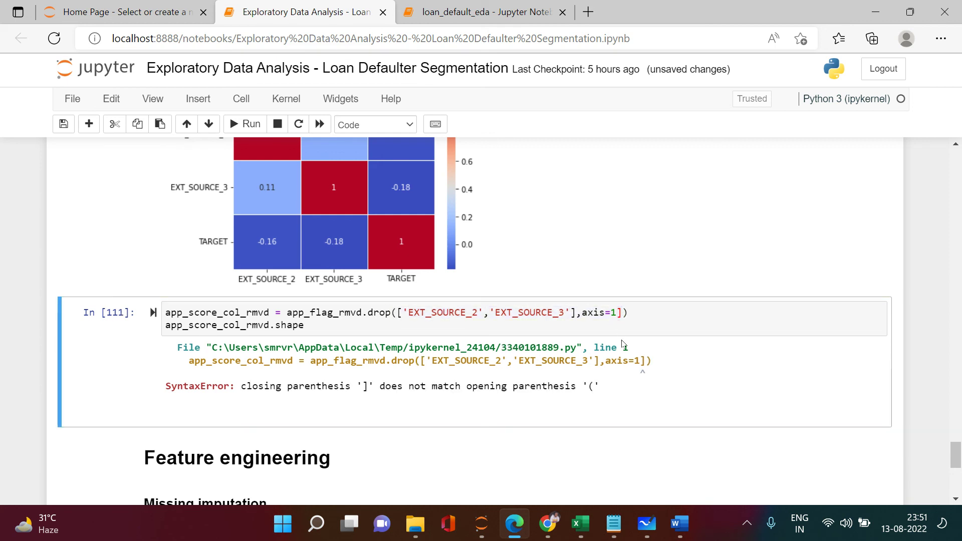
pyautogui.click(623, 315)
pyautogui.press('BackSpace')
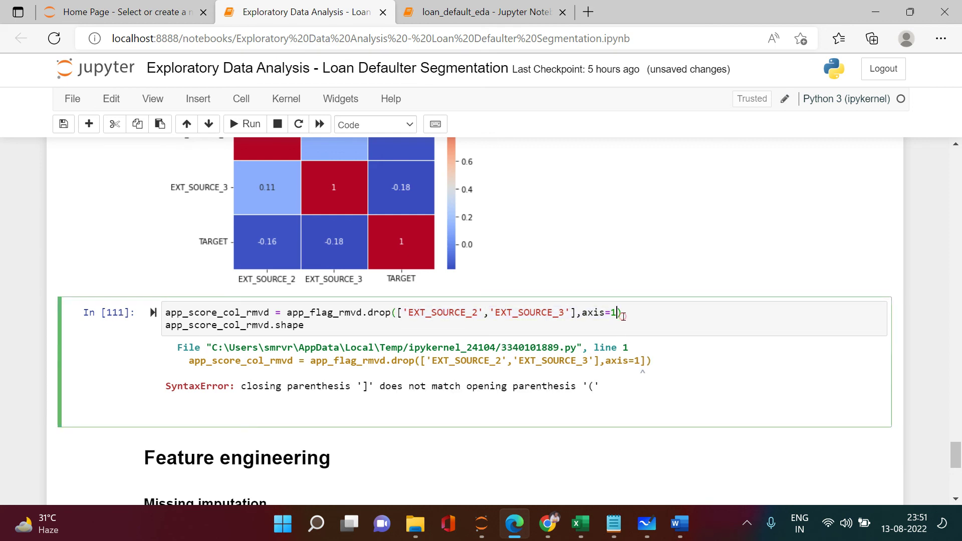
pyautogui.hotkey('ctrl', 'Return')
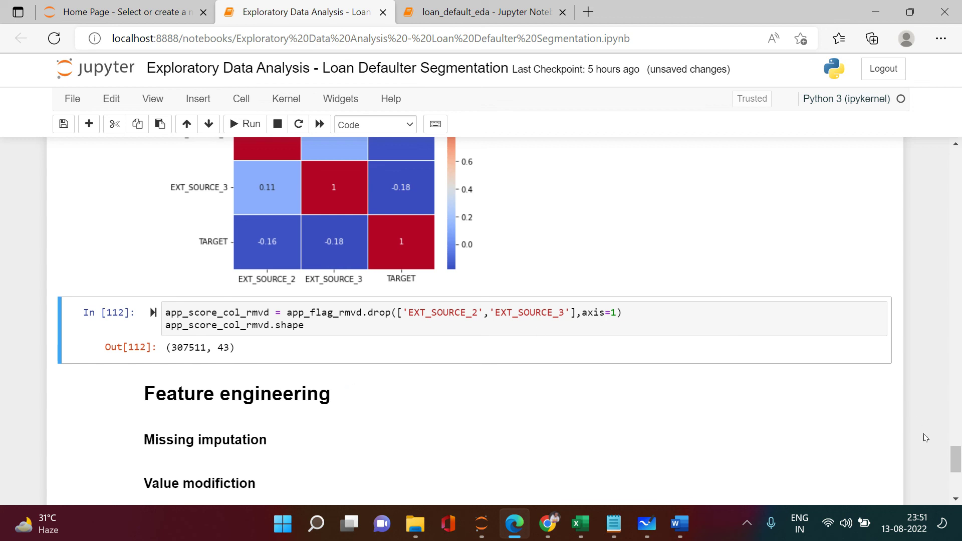
pyautogui.moveTo(956, 466); pyautogui.dragTo(953, 462)
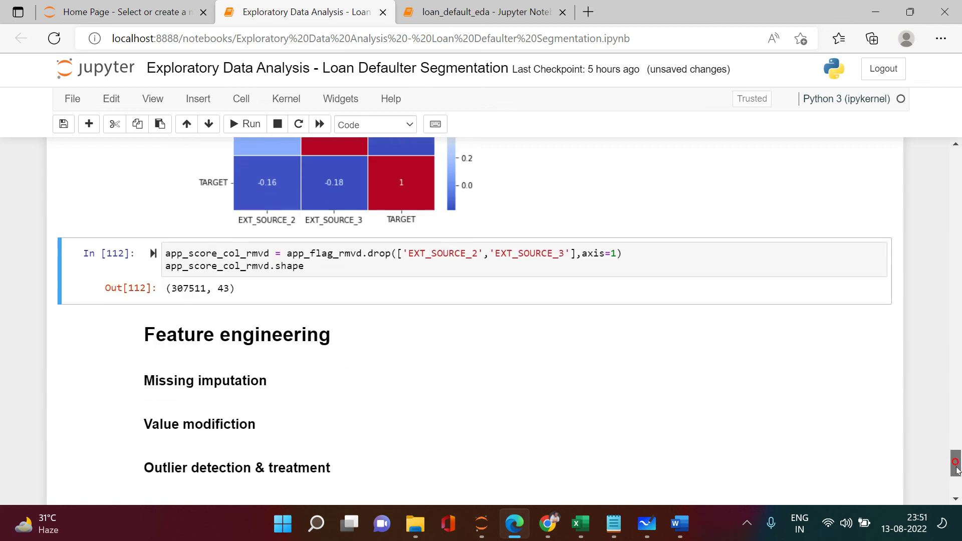